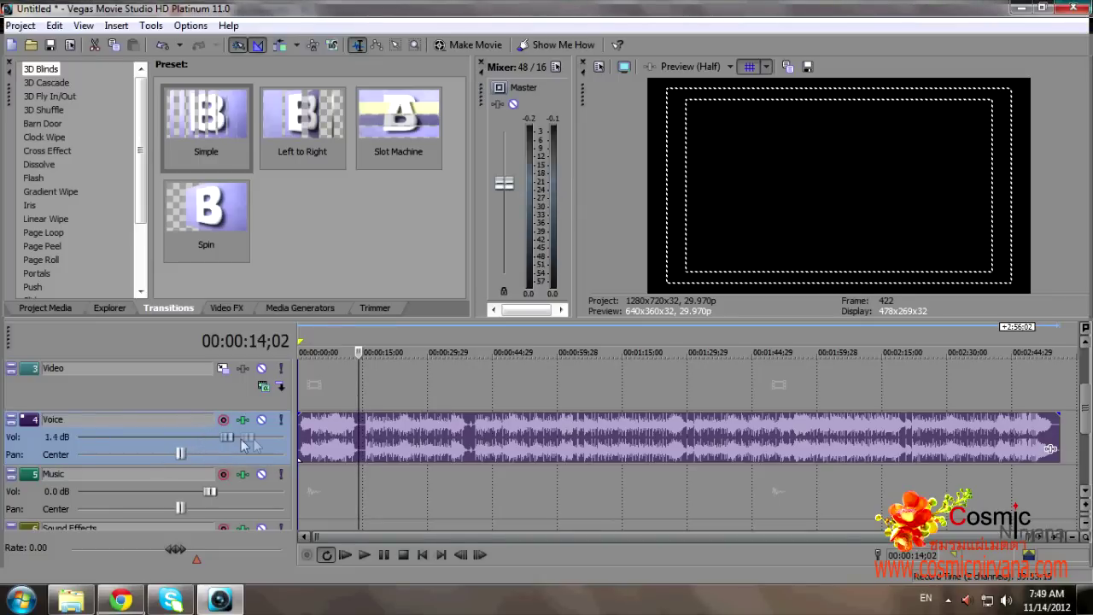
- Set the Voice track volume to 0.0 dB and add the Volume plug-in to the track's effects chain
mouse_move(221, 438)
left_mouse_down()
mouse_move(251, 438)
mouse_move(211, 439)
left_mouse_up()
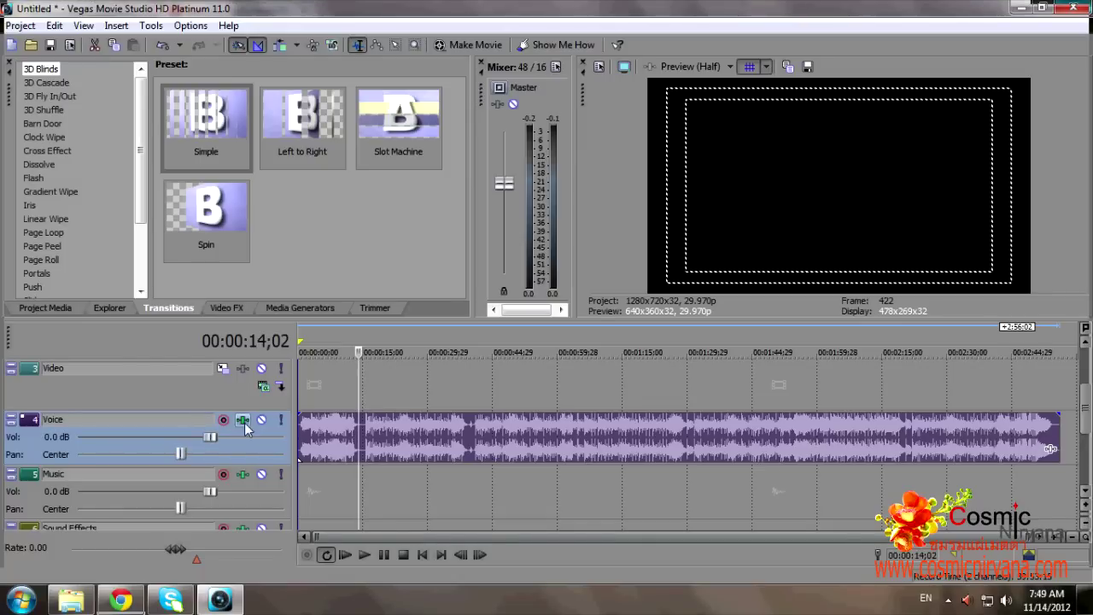
left_click(243, 420)
left_click(534, 114)
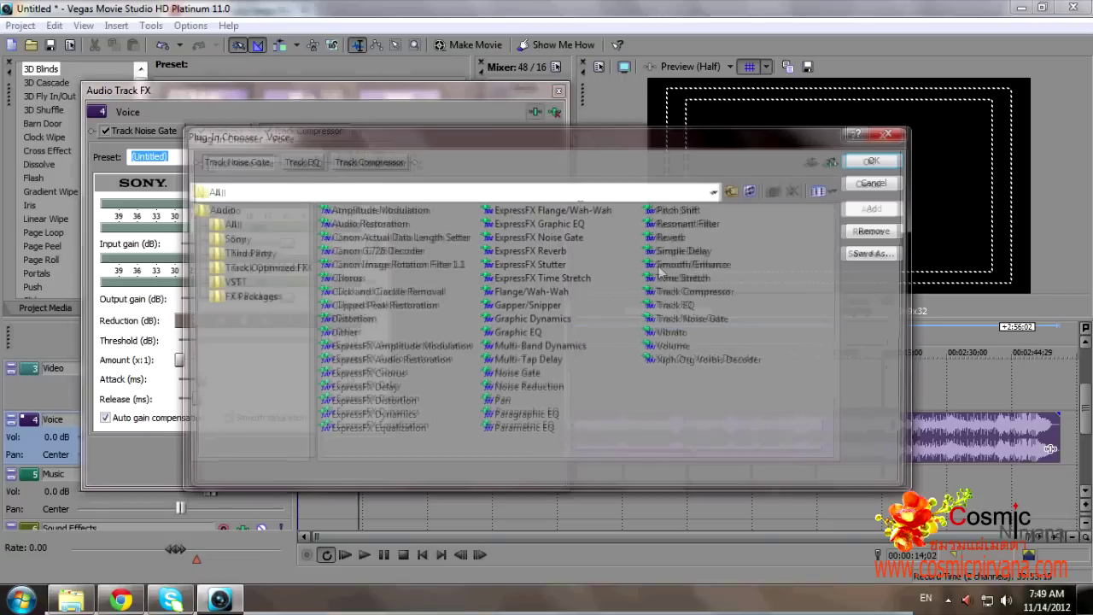
left_click(675, 348)
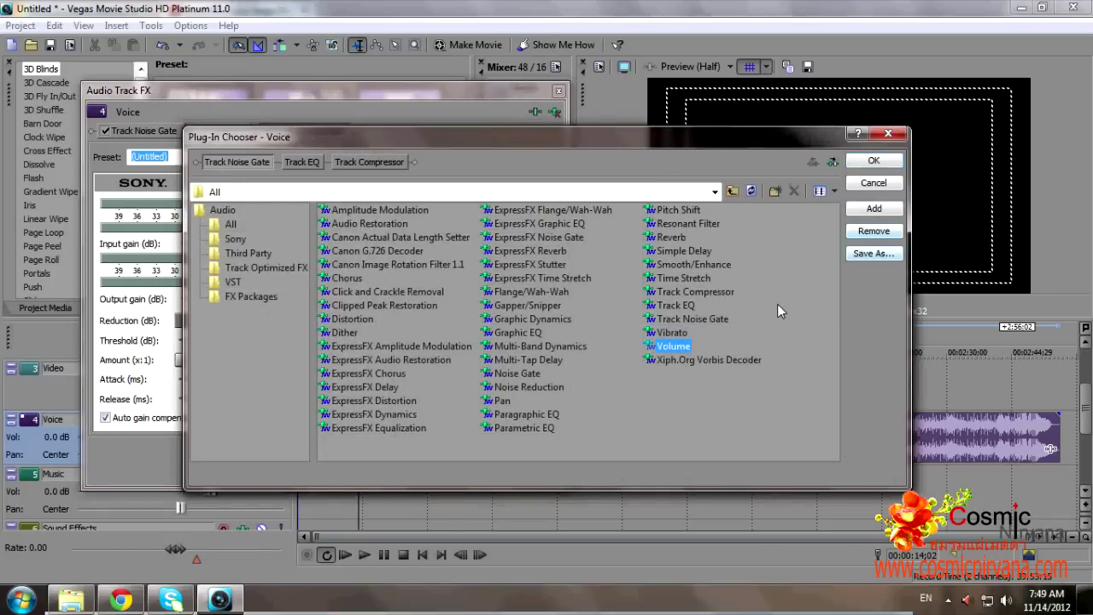
left_click(874, 208)
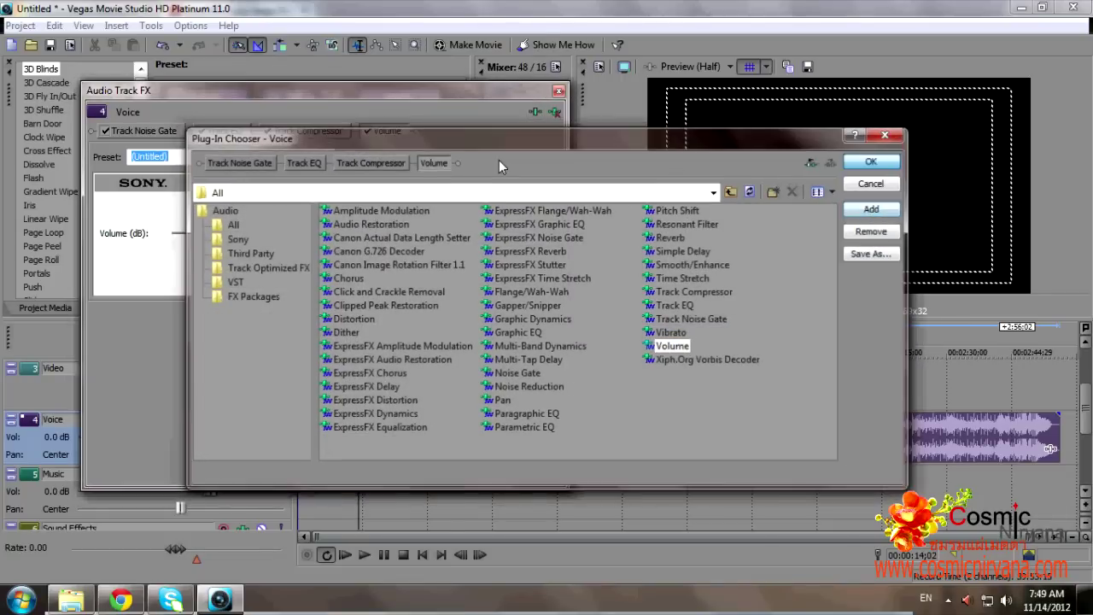
left_click(874, 162)
- Set the Voice track's Volume effect to 0.078 dB and remove that effect from the chain
left_click_drag(257, 237, 256, 260)
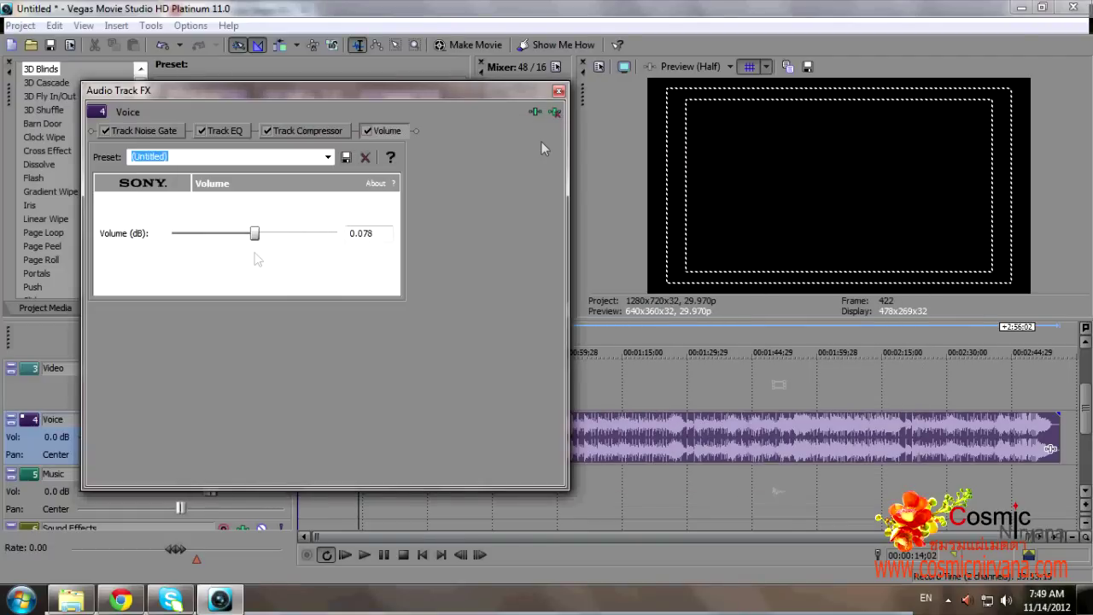
left_click(555, 112)
left_click(559, 90)
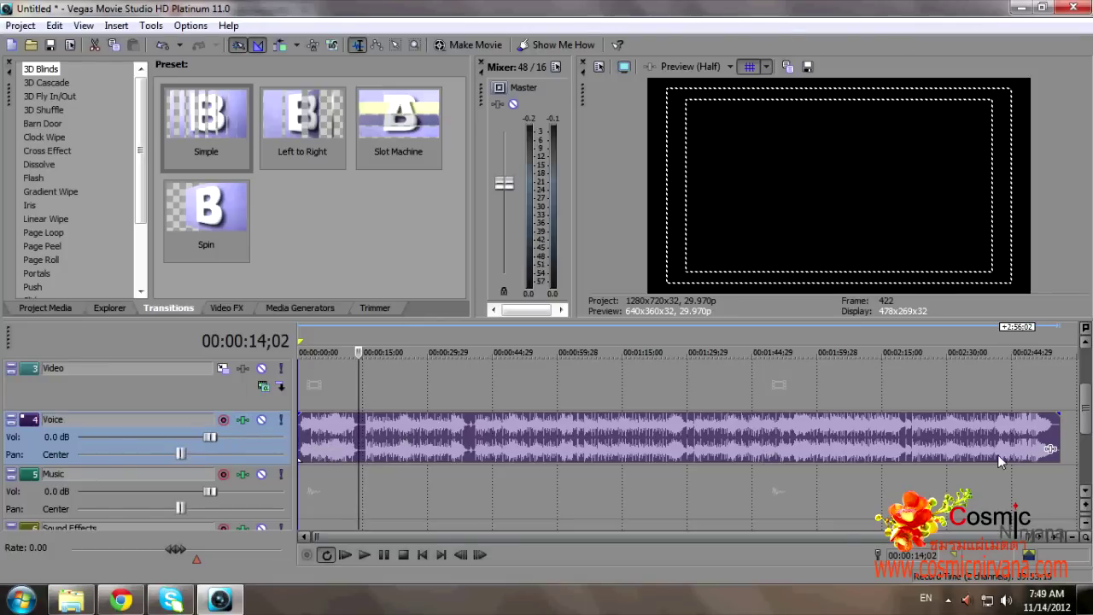
- Add the Volume plug-in to the audio clip on the Voice track as an event effect and set it to -0.528 dB
left_click(1050, 448)
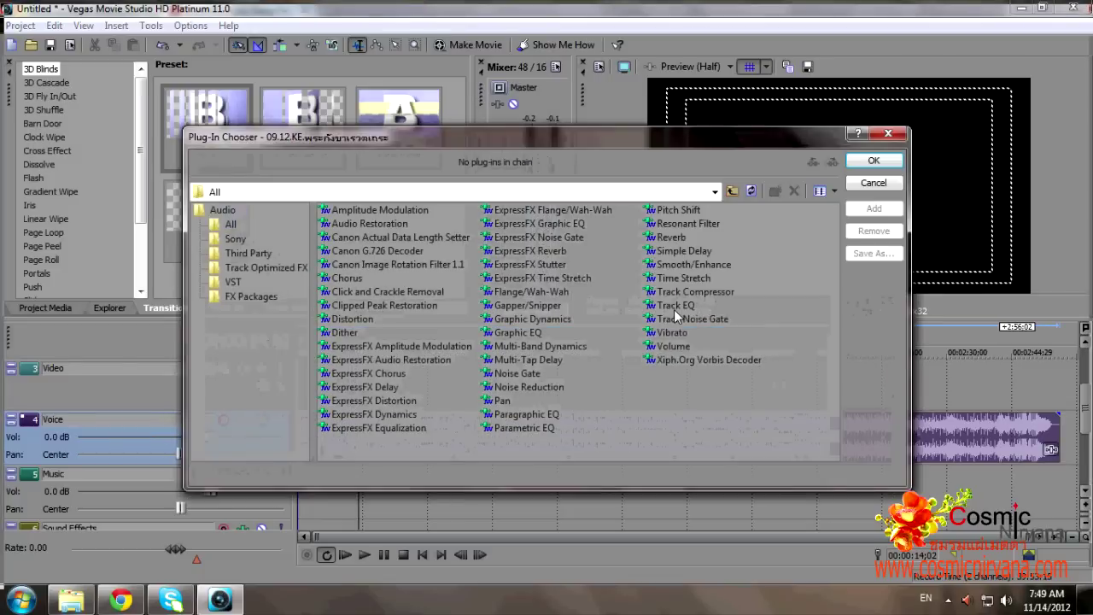
left_click(674, 346)
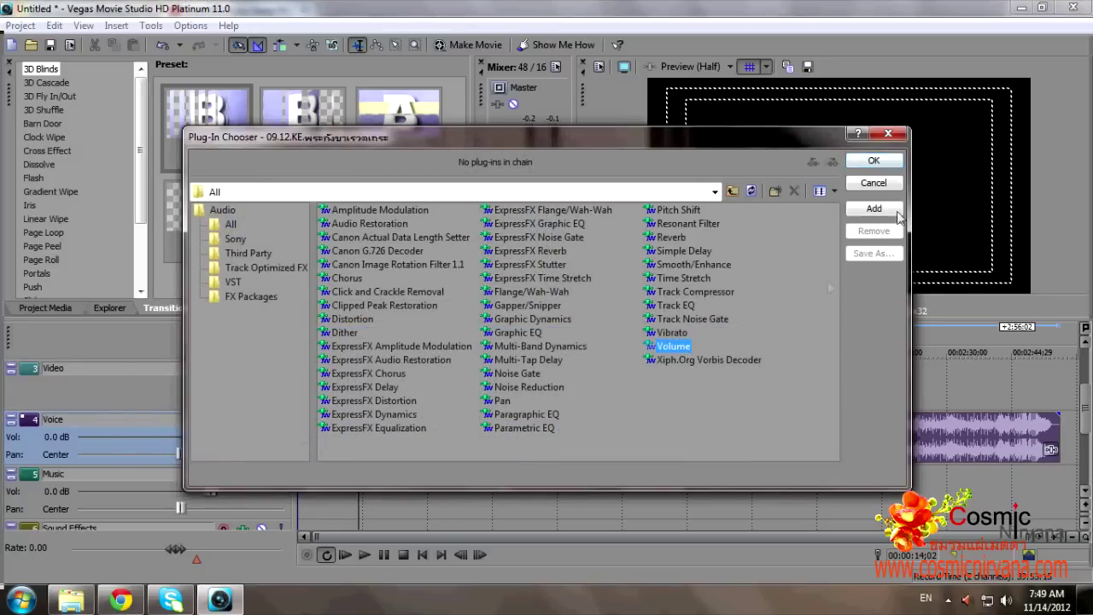
left_click(874, 209)
left_click(874, 160)
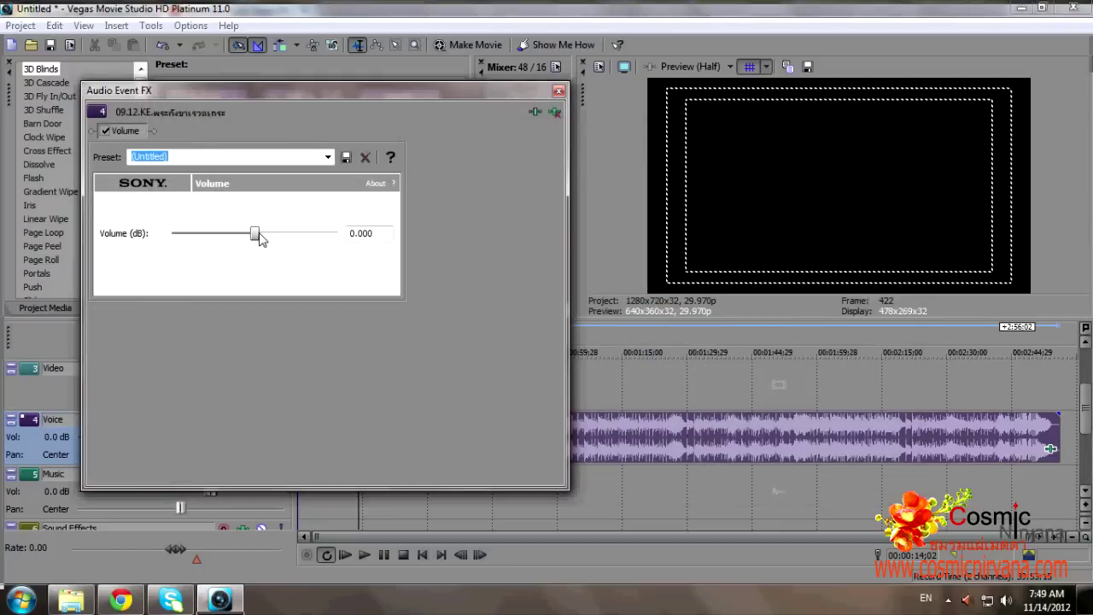
mouse_move(253, 233)
left_mouse_down()
mouse_move(338, 233)
mouse_move(247, 234)
left_mouse_up()
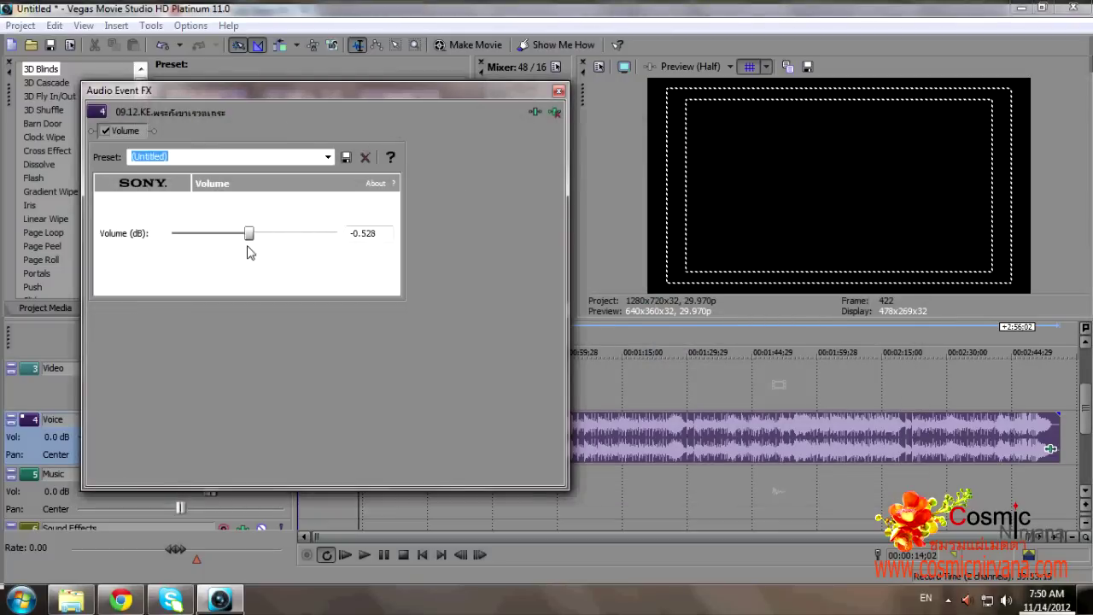
left_click(558, 91)
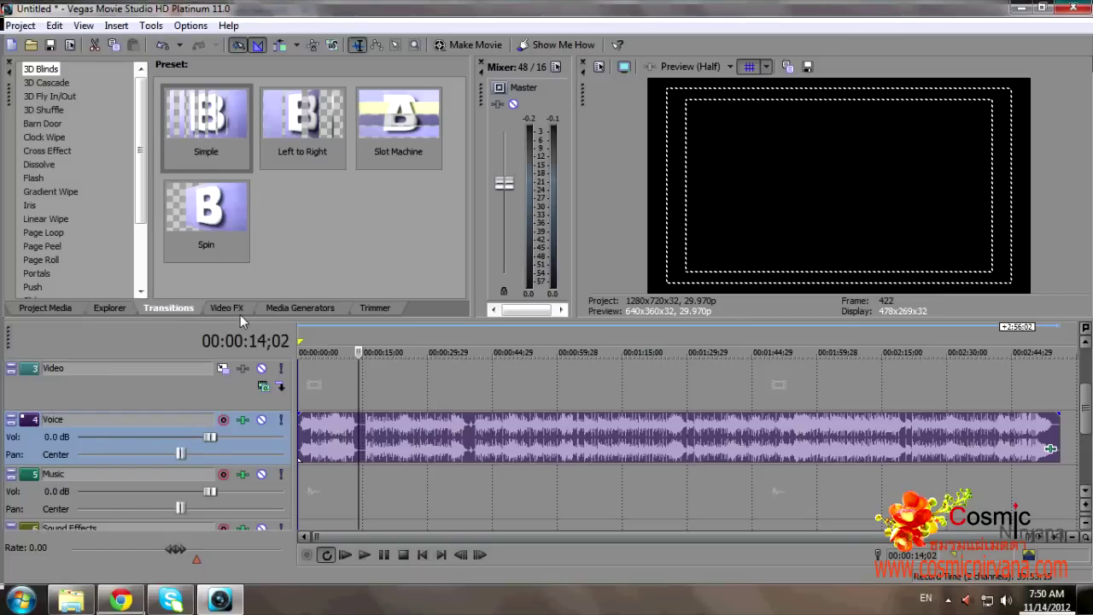
- Split the Voice clip at 00:00:13;26 and set the first segment's Volume effect to 3.143 dB
left_click(55, 25)
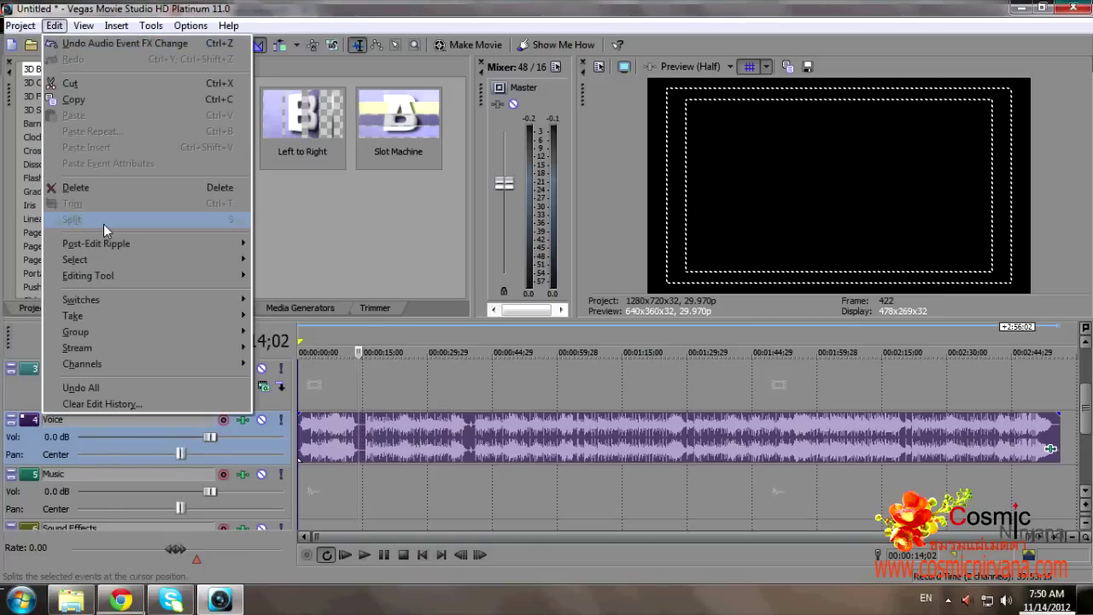
left_click(383, 453)
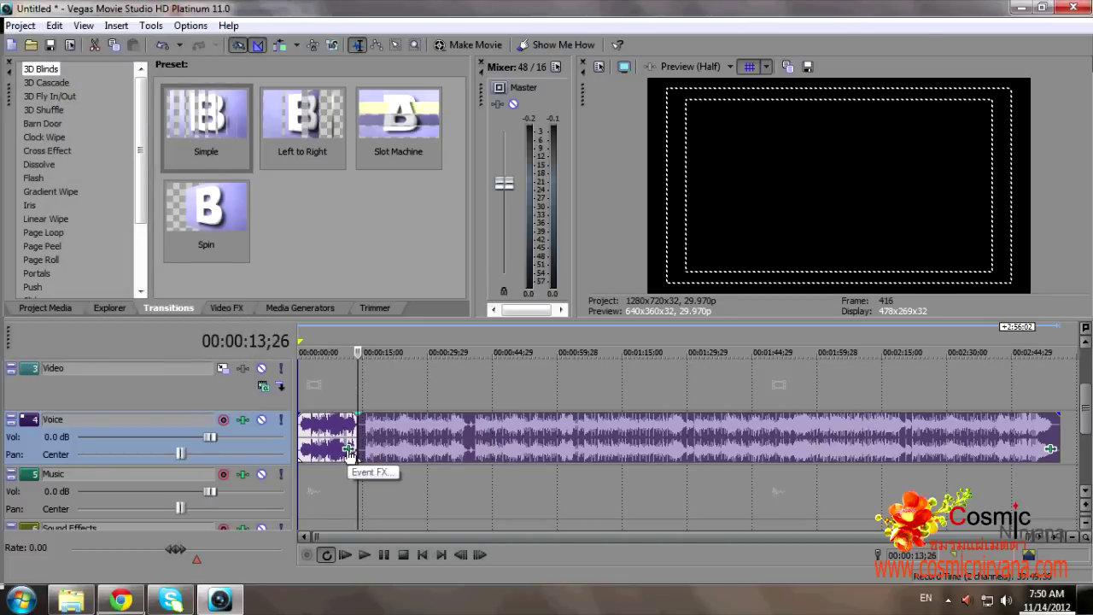
left_click(352, 451)
left_click_drag(249, 236, 296, 247)
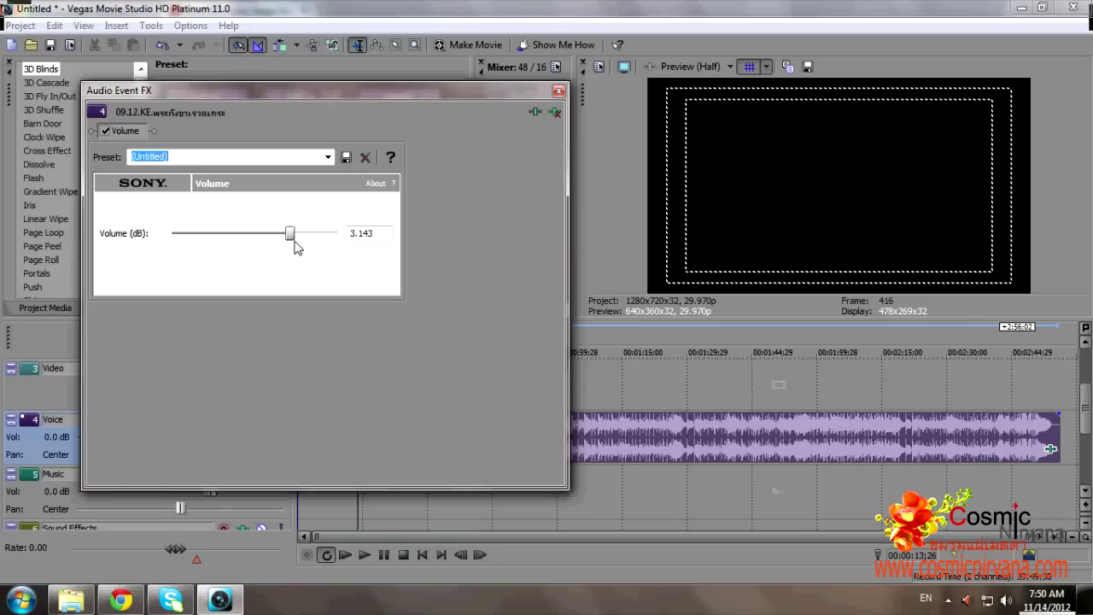
left_click(559, 90)
- Split the remaining Voice clip at 00:00:31;14 and set the middle segment's Volume effect to -6.108 dB
left_click(434, 444)
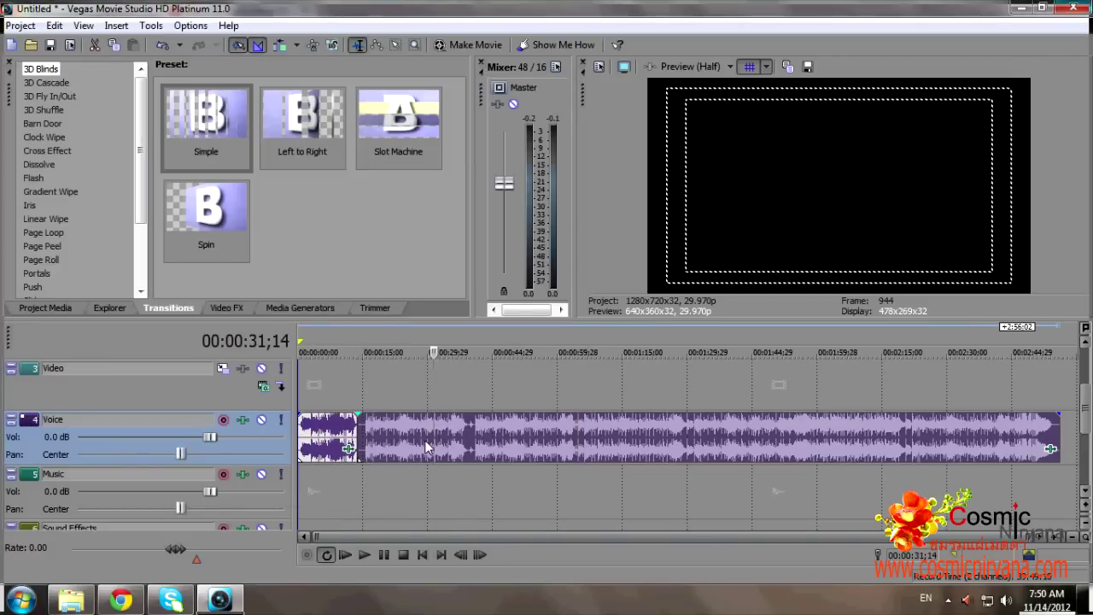
key("s")
left_click(425, 446)
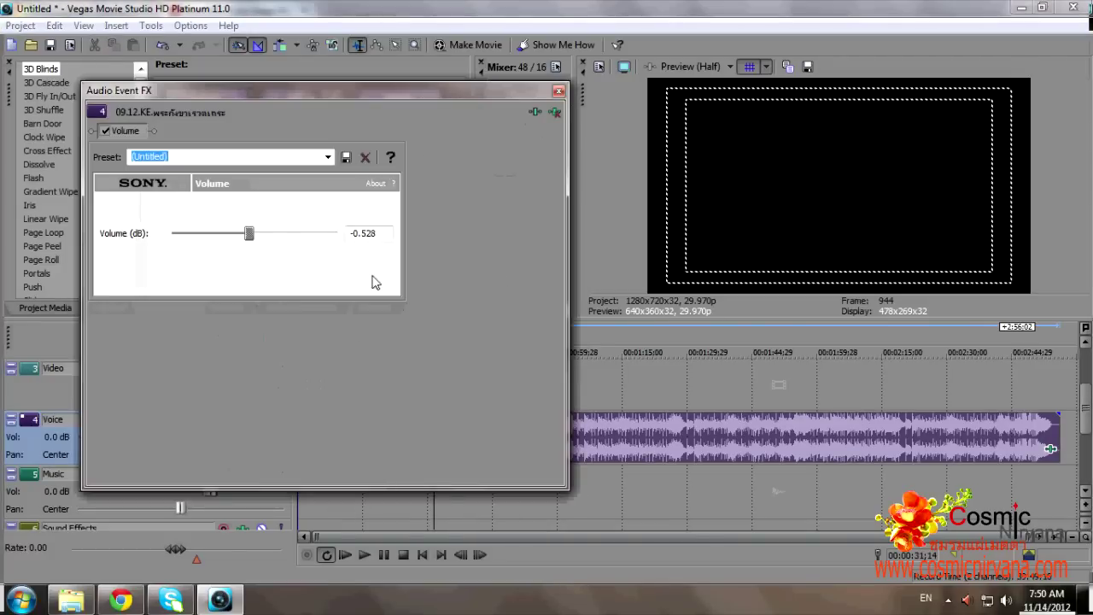
left_click_drag(248, 234, 218, 252)
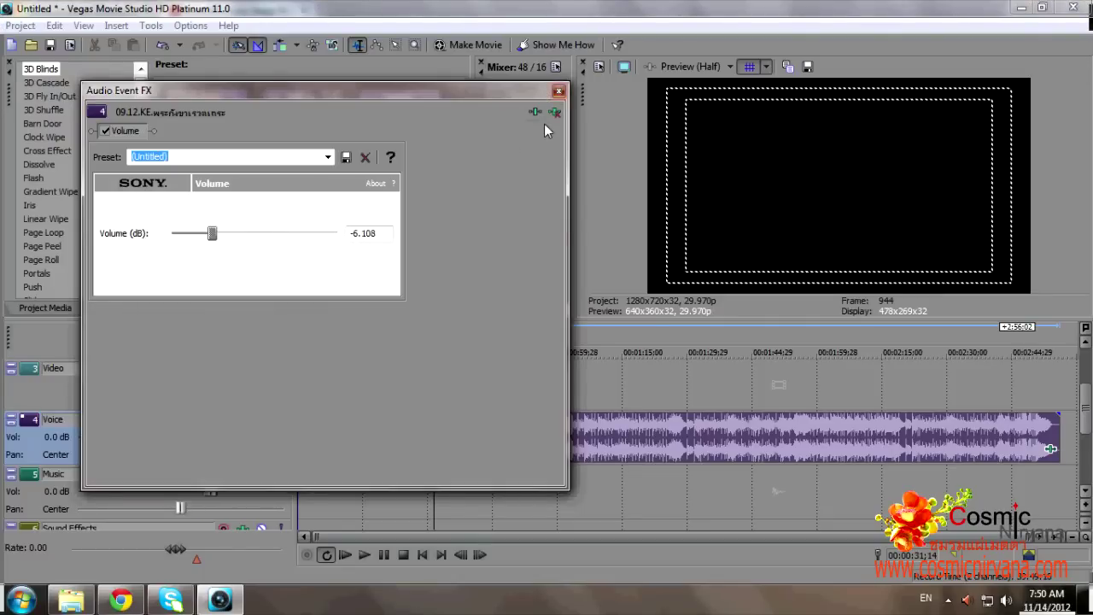
left_click(558, 91)
- Play back the split Voice clip across the first cut to compare the volume of its segments
left_click(333, 506)
scroll(436, 516, "up", 2)
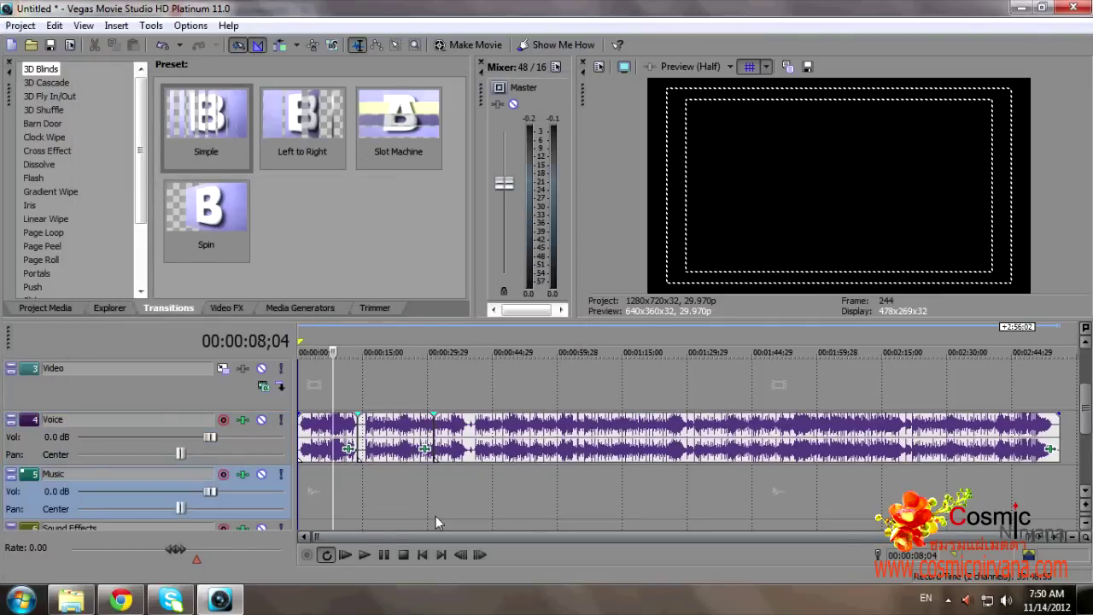
scroll(449, 479, "up", 1)
left_click(441, 485)
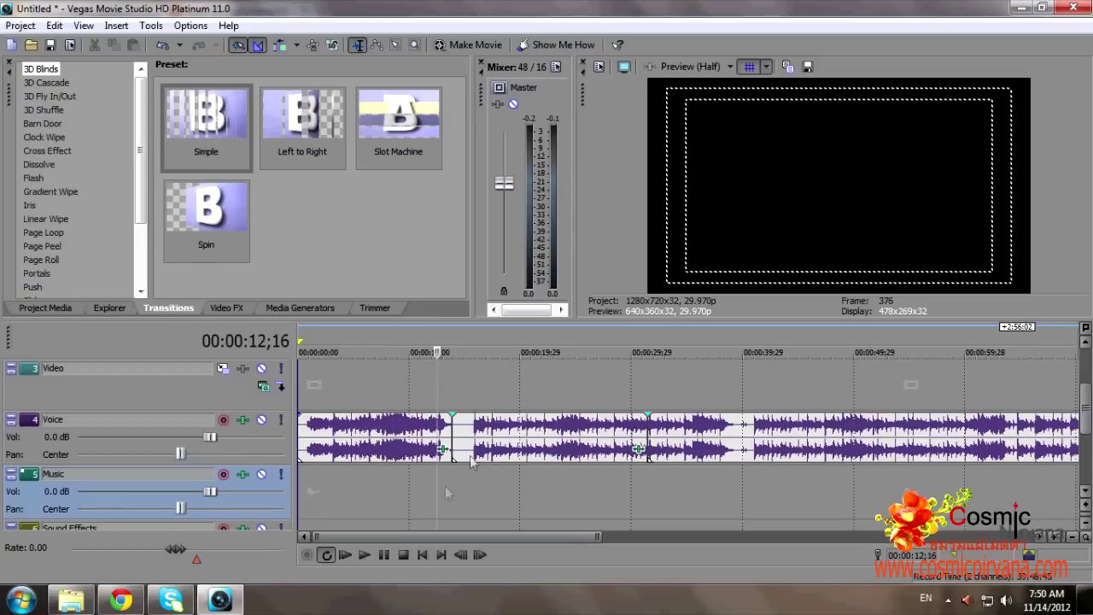
left_click(413, 495)
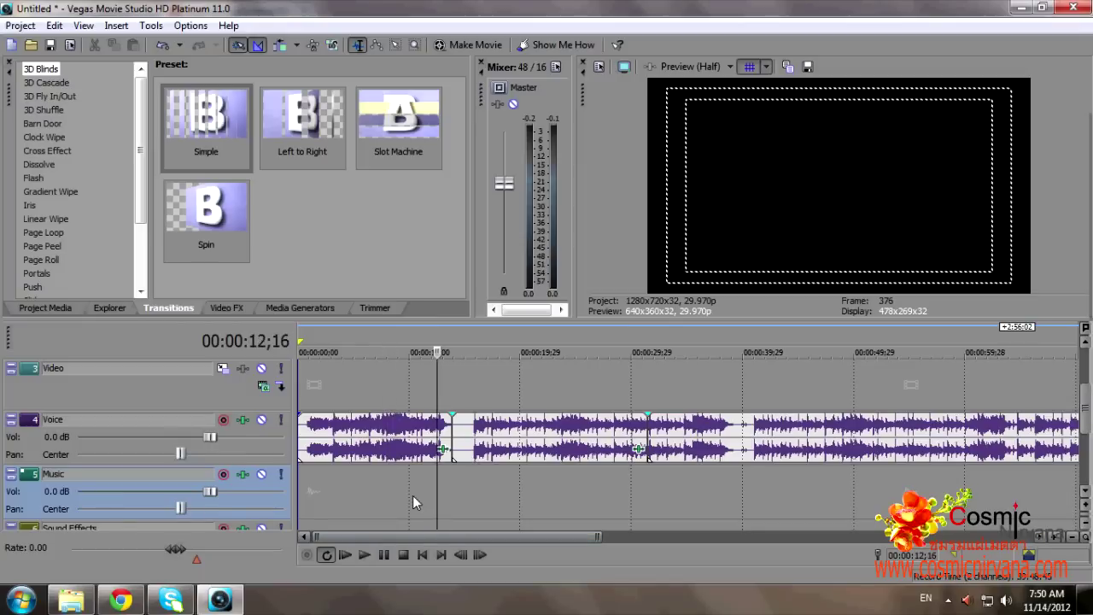
left_click(364, 554)
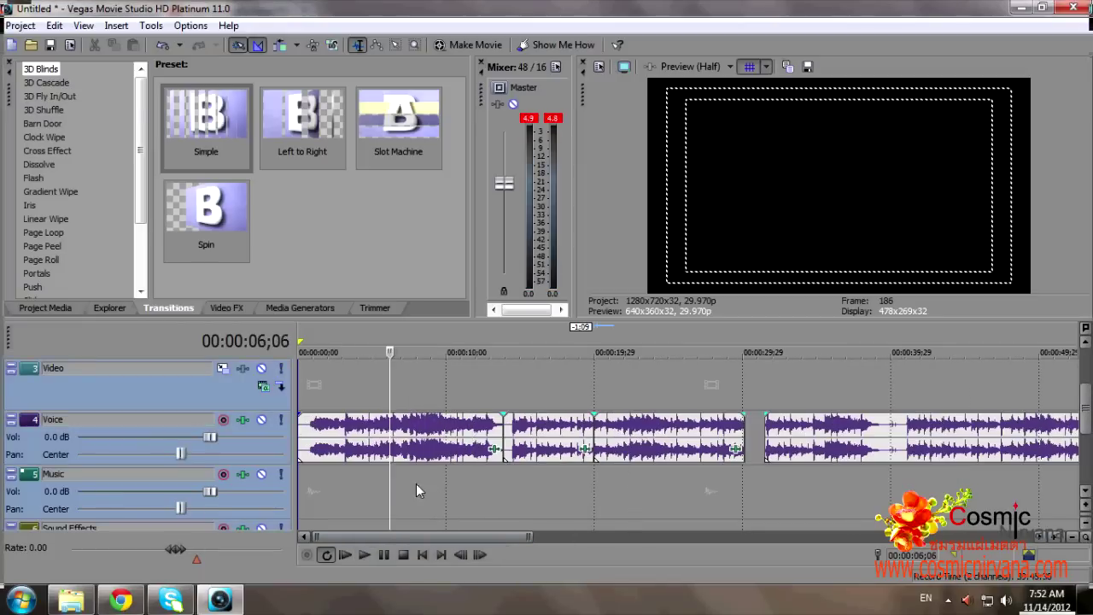
- Delete the Voice track together with its clip segments
left_click(363, 440)
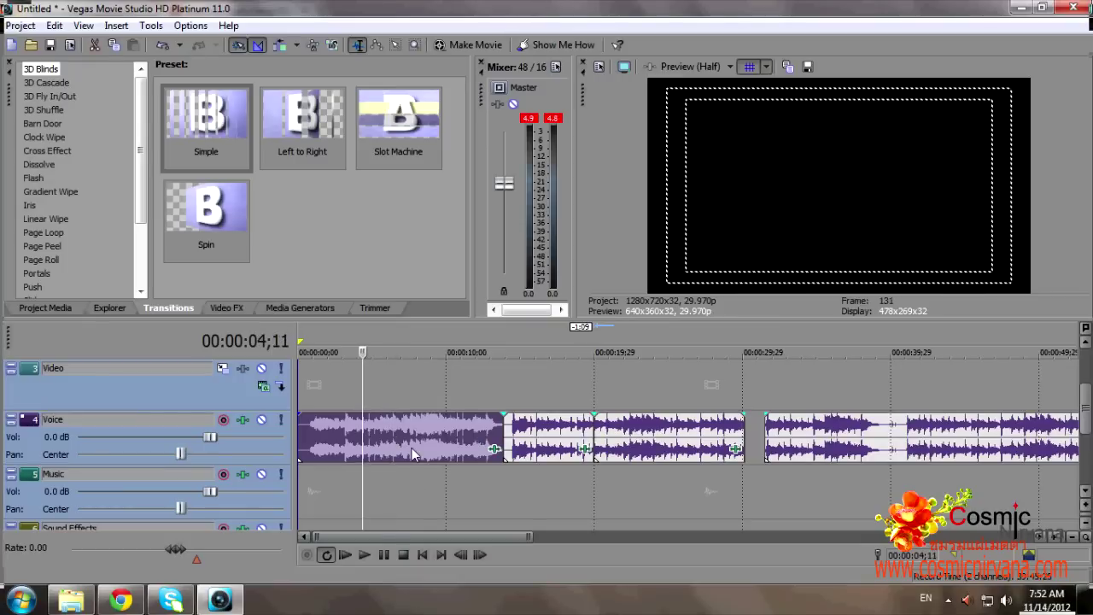
left_click(131, 425)
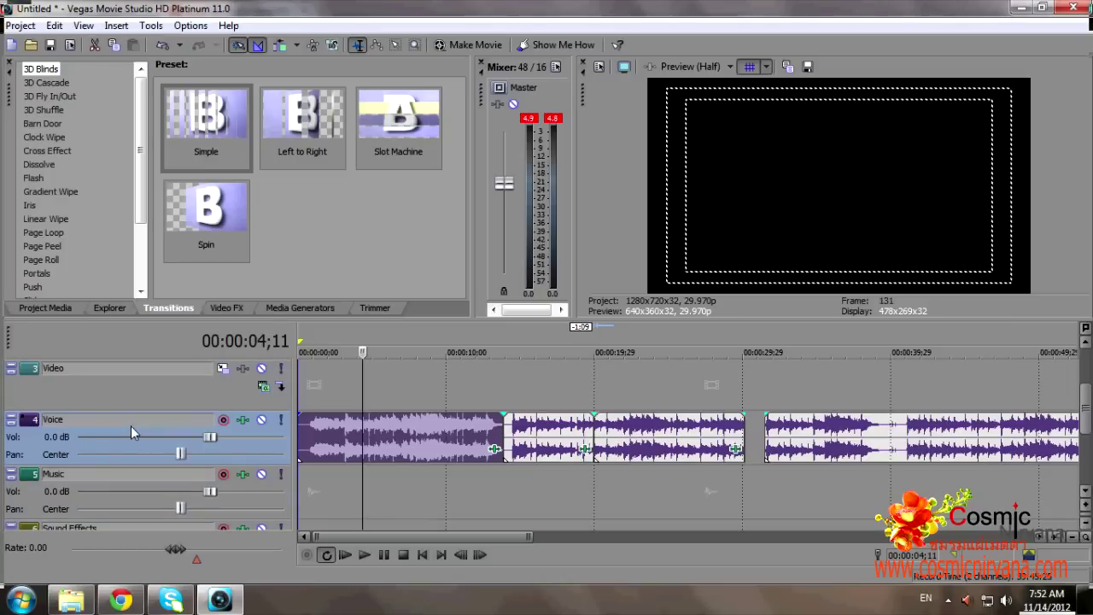
right_click(131, 425)
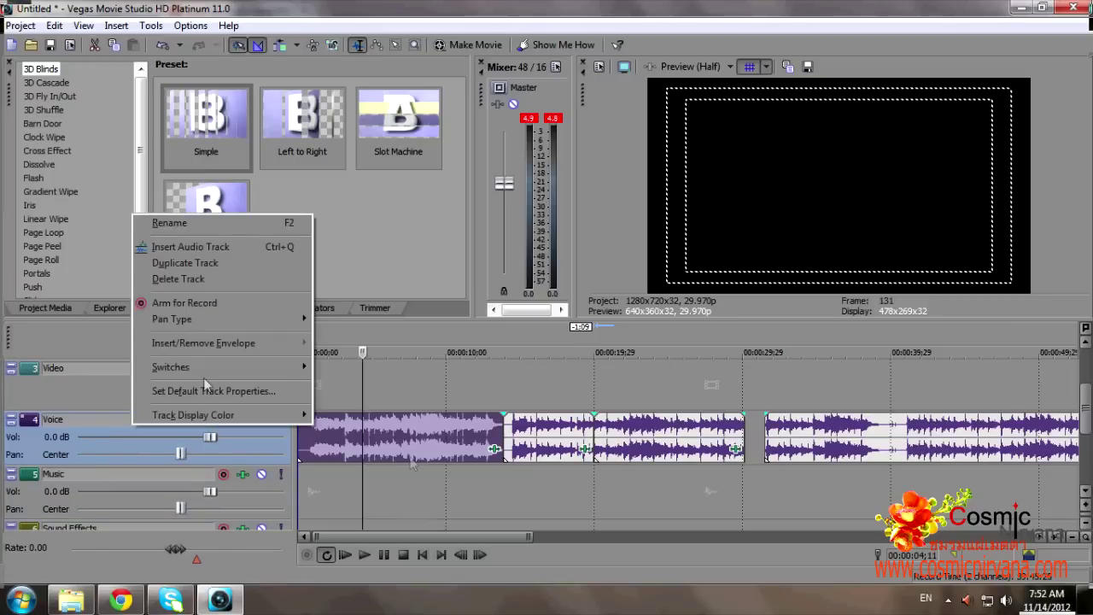
left_click(405, 454)
left_click(408, 454)
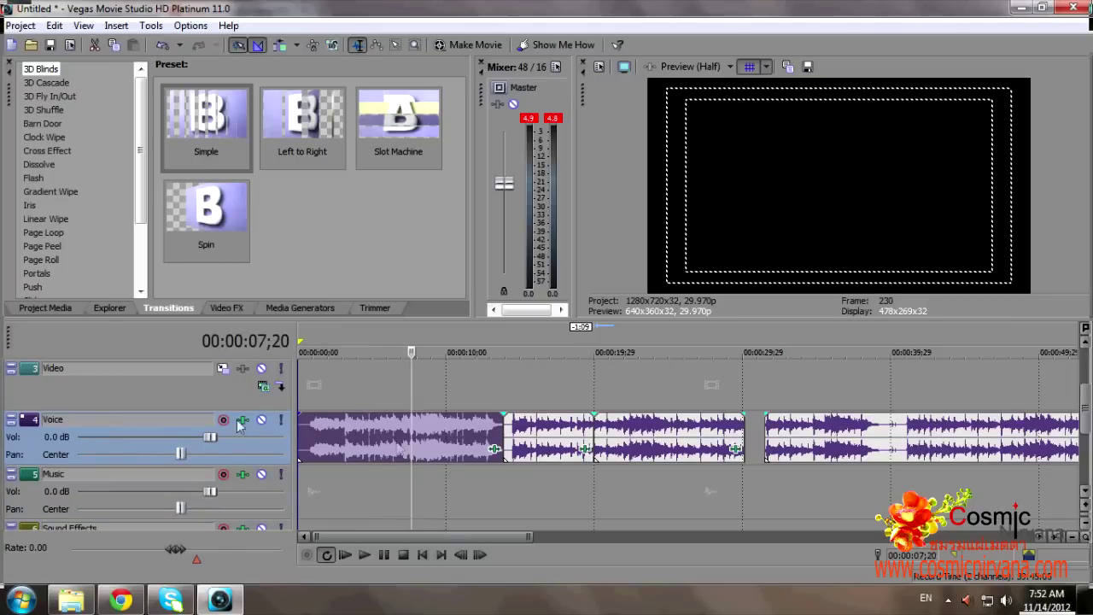
left_click(154, 424)
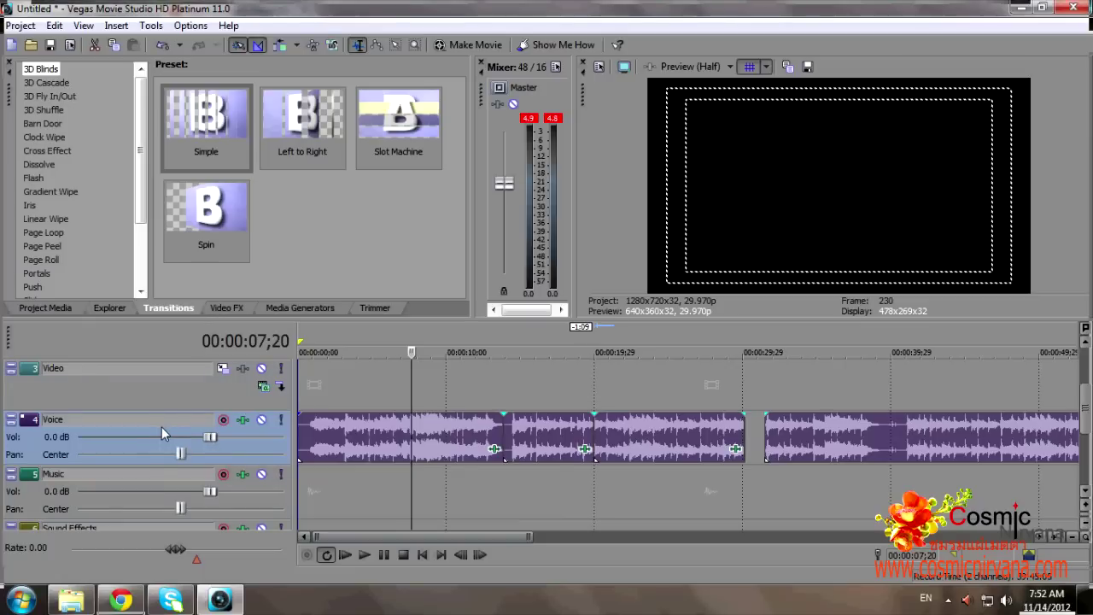
right_click(161, 427)
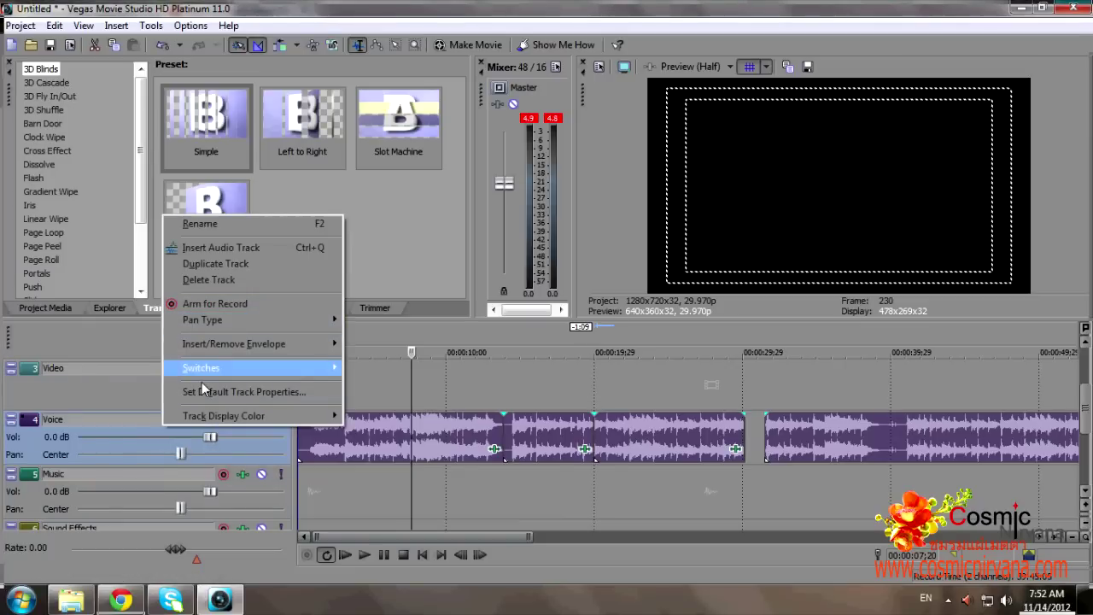
left_click(209, 280)
- Switch to the file explorer and bring an audio file onto the Music track at the start of the timeline
key("alt+Tab")
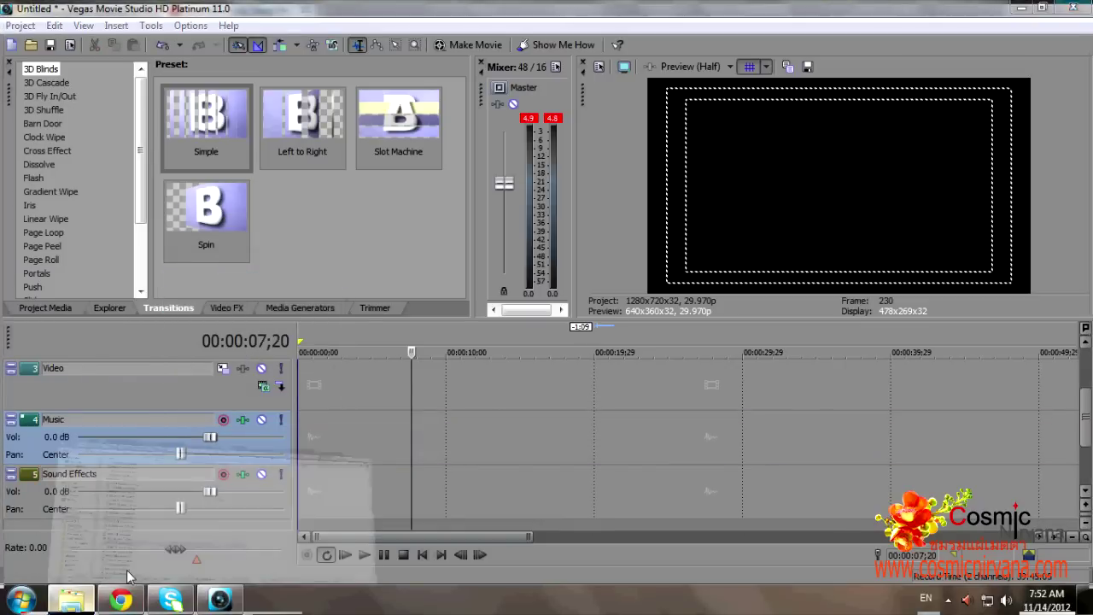
left_click_drag(218, 453, 268, 445)
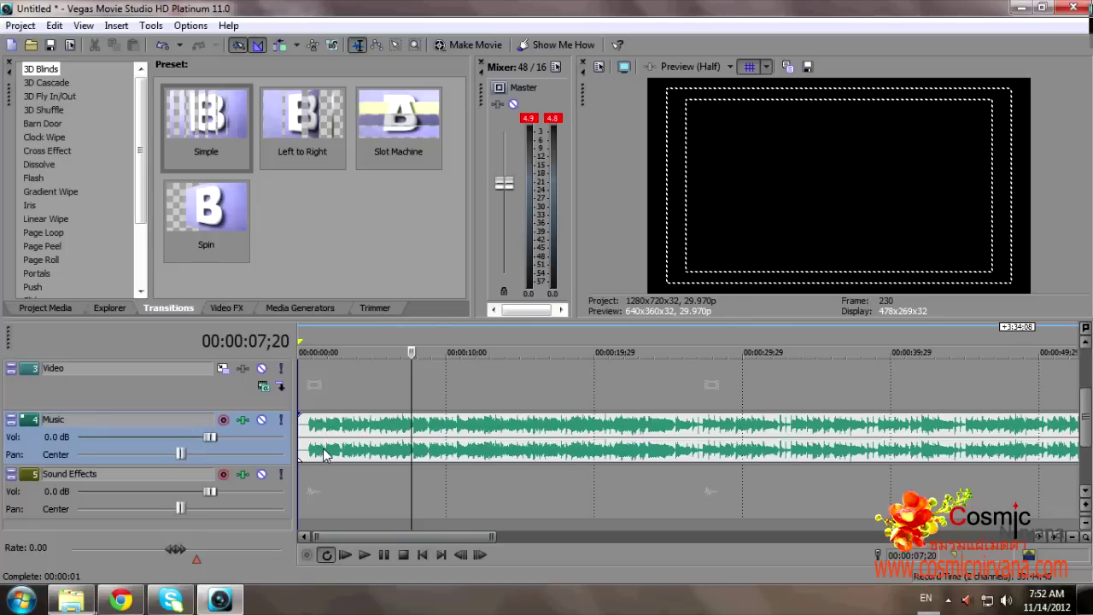
- Split the Music clip at 00:00:05;07, about 8 seconds, 00:00:11;29 and 00:00:15;05
left_click(376, 441)
scroll(423, 453, "up", 2)
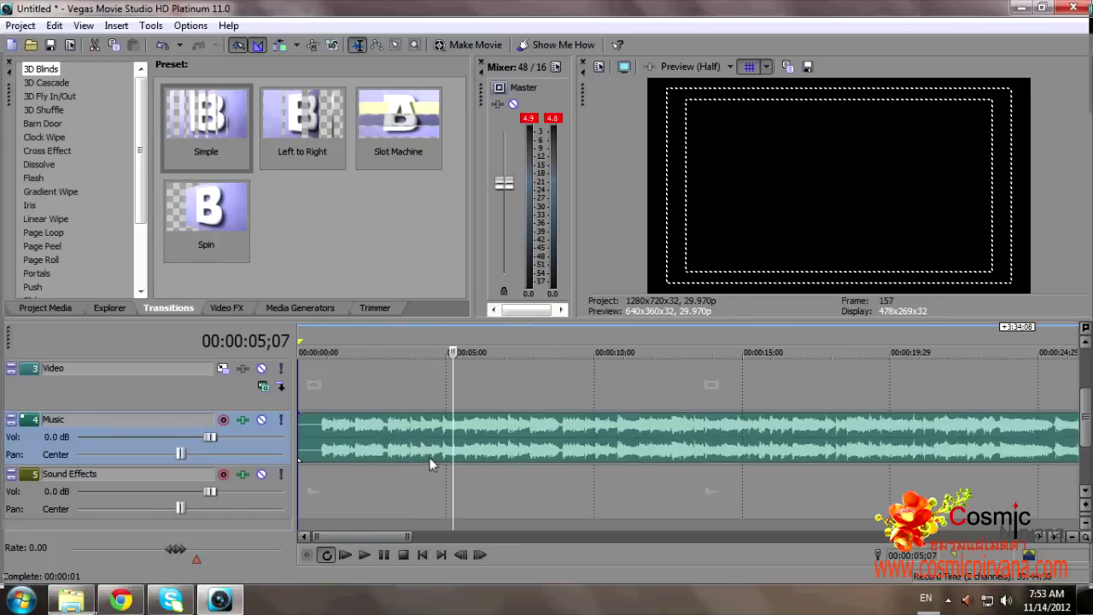
key("s")
left_click(539, 432)
key("s")
left_click(652, 429)
key("s")
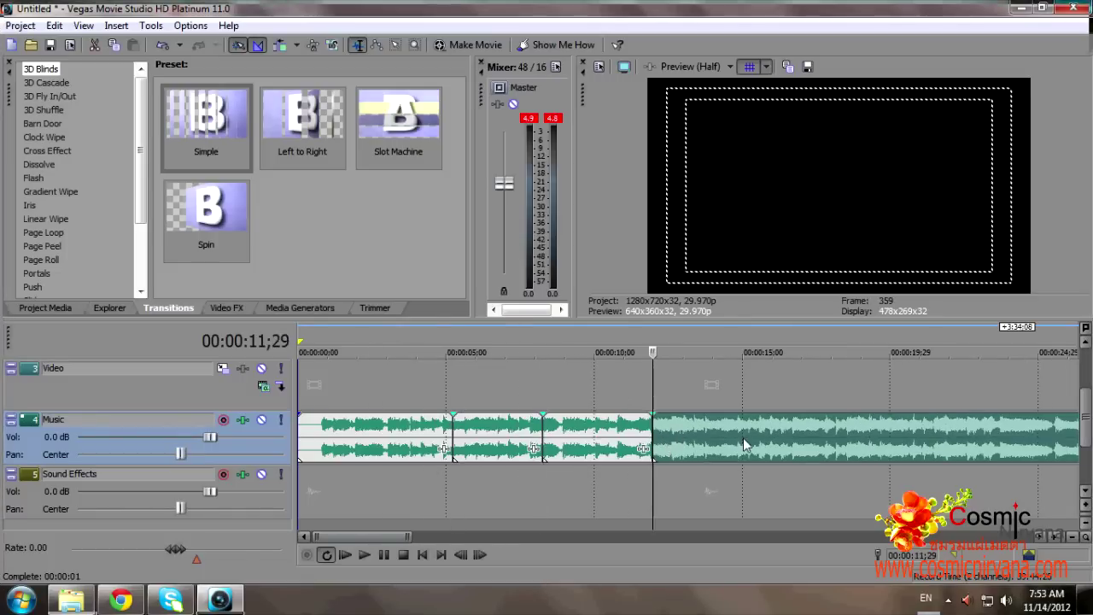
left_click(748, 437)
key("s")
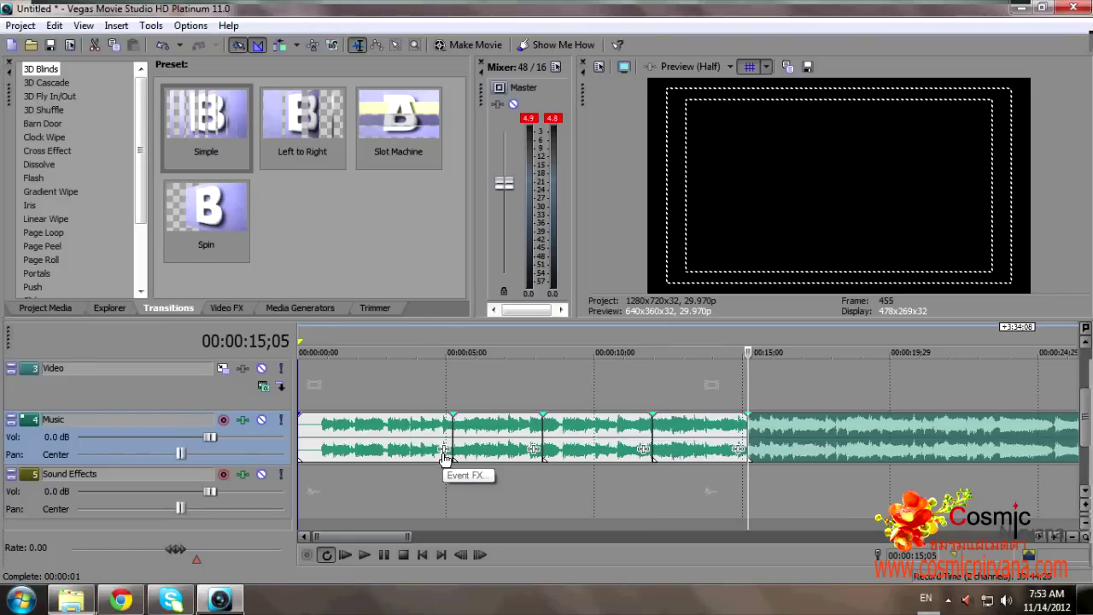
- Lower the gain of the first four Music segments individually, the first to -3.2 dB and the second and fourth considerably further
left_click_drag(378, 417, 376, 441)
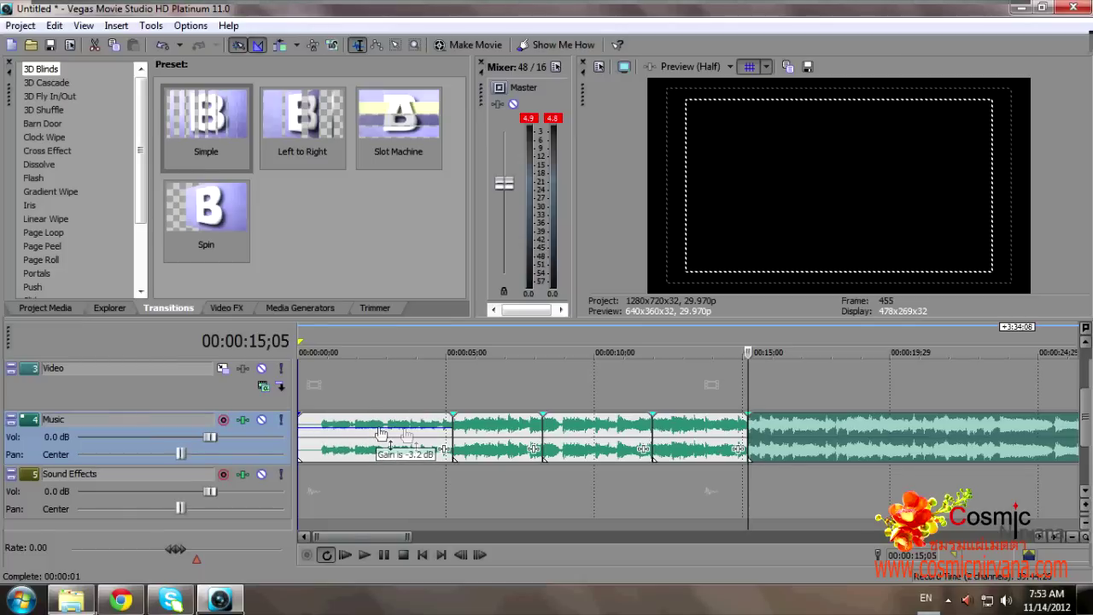
left_click_drag(493, 417, 495, 439)
left_click_drag(580, 417, 581, 439)
left_click_drag(686, 418, 686, 457)
- Play back the Music track from 00:00:01;08 to hear the gain differences between the segments
left_click(335, 473)
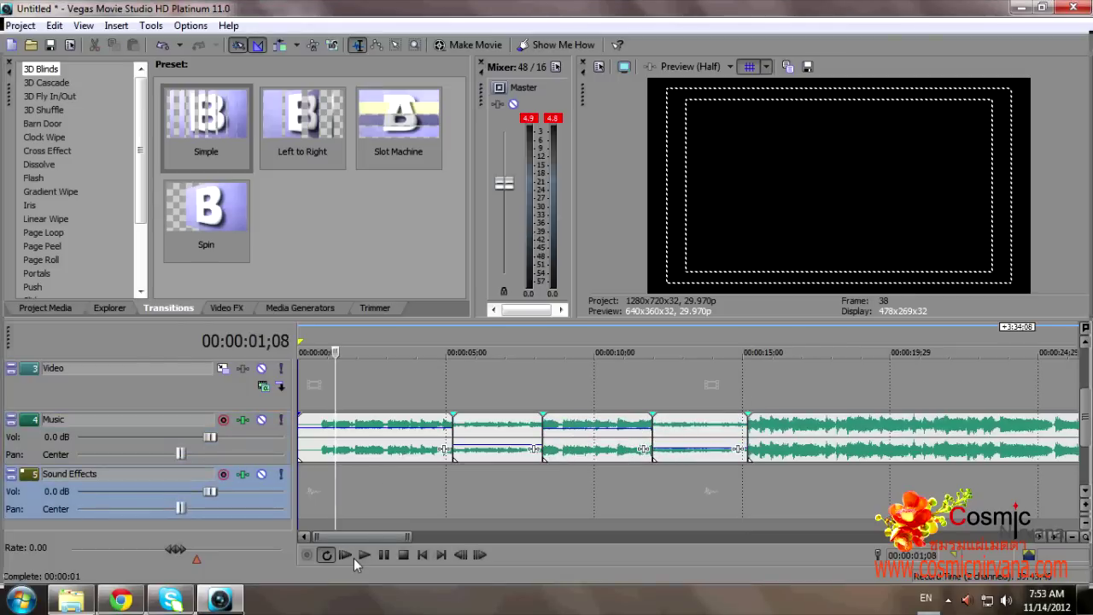
left_click(364, 555)
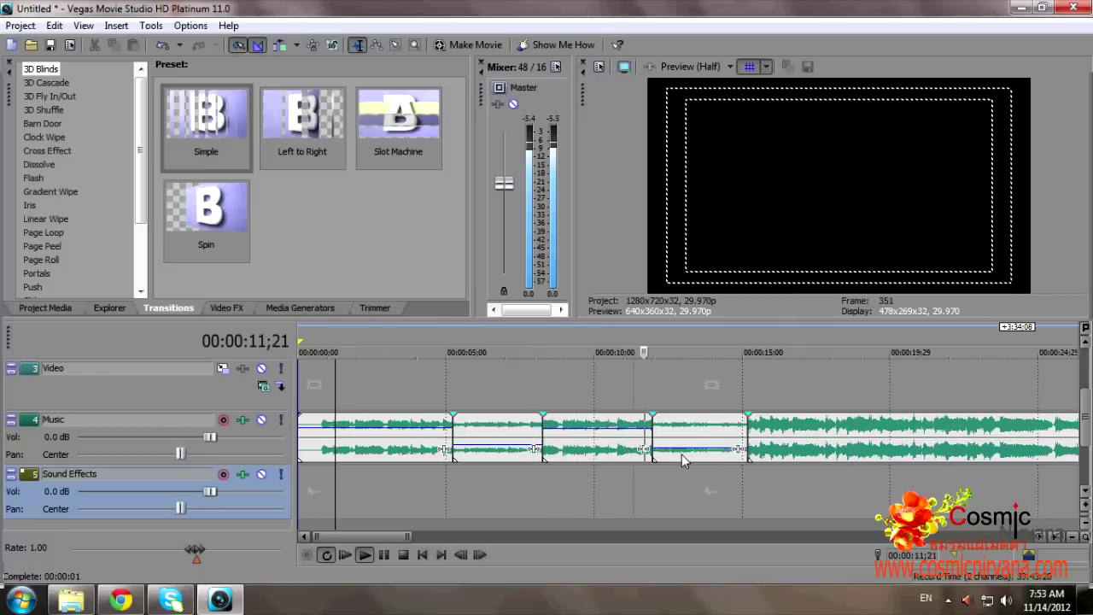
- Stop the playback, select track 4 and cut the quiet start of its audio clip so the sound begins earlier
left_click(384, 556)
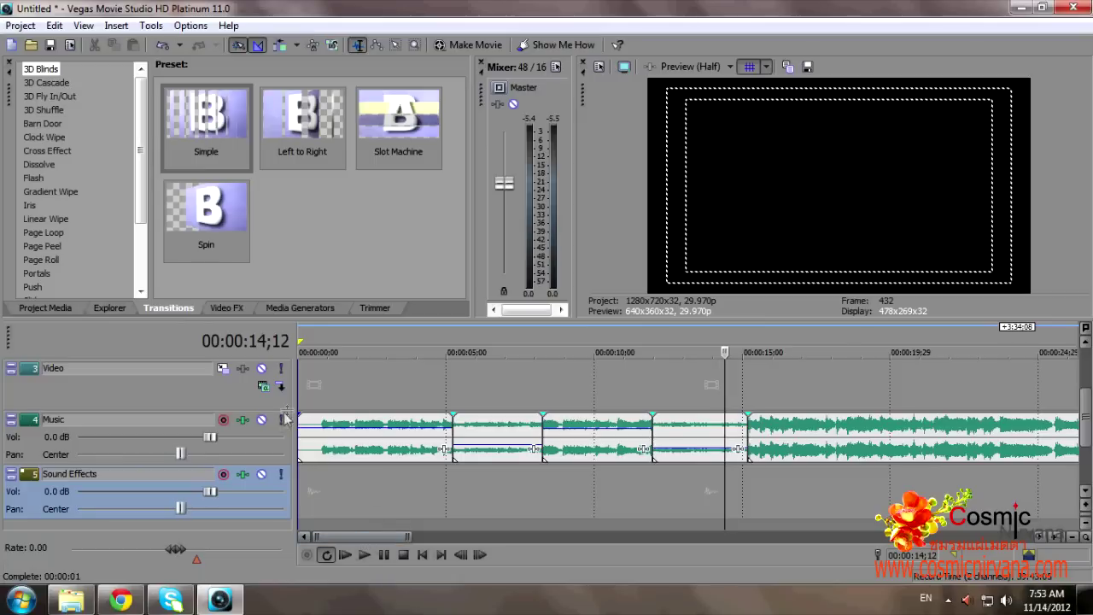
left_click(172, 424)
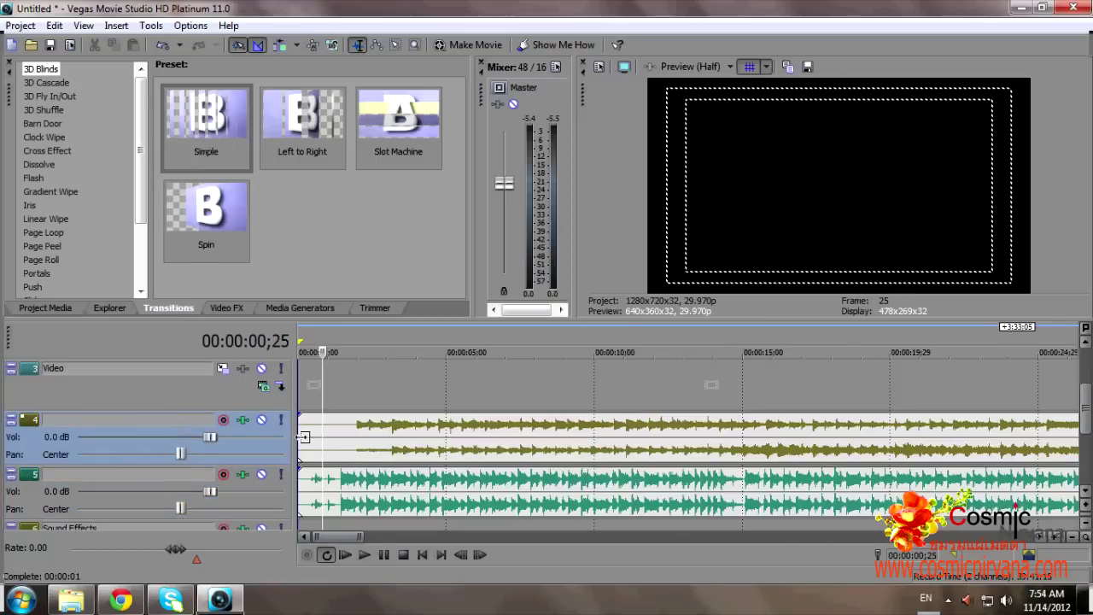
mouse_move(309, 445)
left_mouse_down()
mouse_move(338, 440)
mouse_move(309, 441)
left_mouse_up()
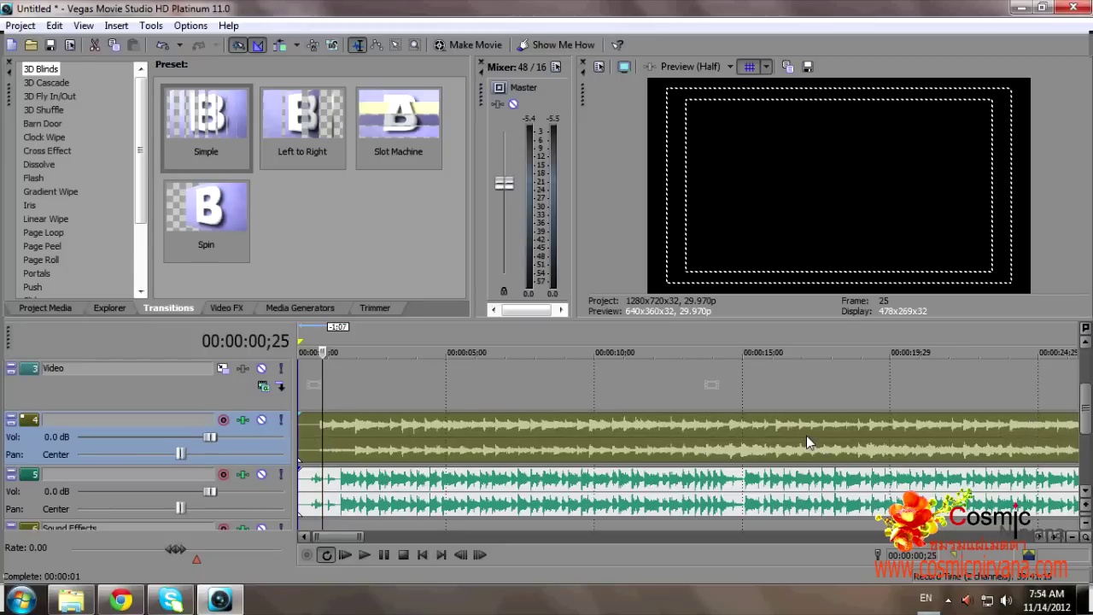
scroll(1086, 433, "down", 1)
scroll(1086, 433, "up", 1)
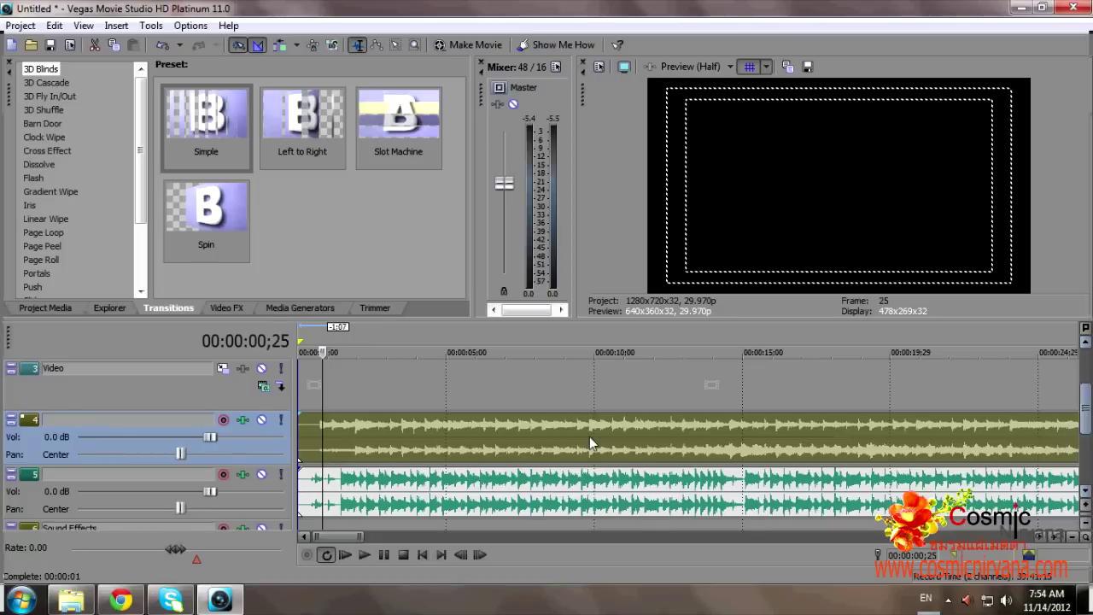
- Insert a Volume envelope on audio track 4
right_click(158, 424)
left_click(136, 417)
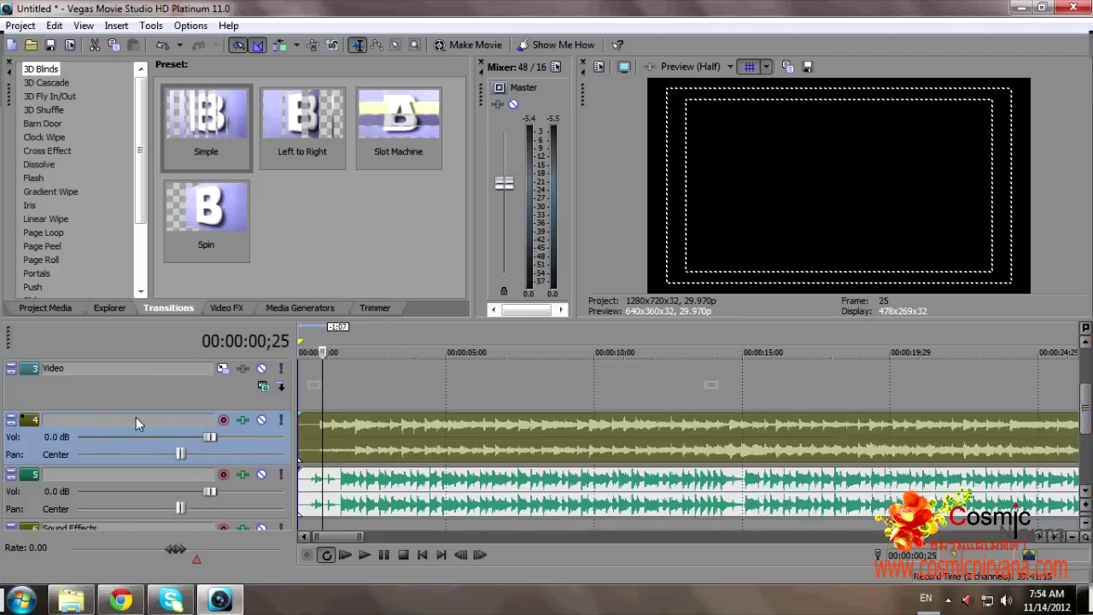
right_click(136, 417)
mouse_move(257, 340)
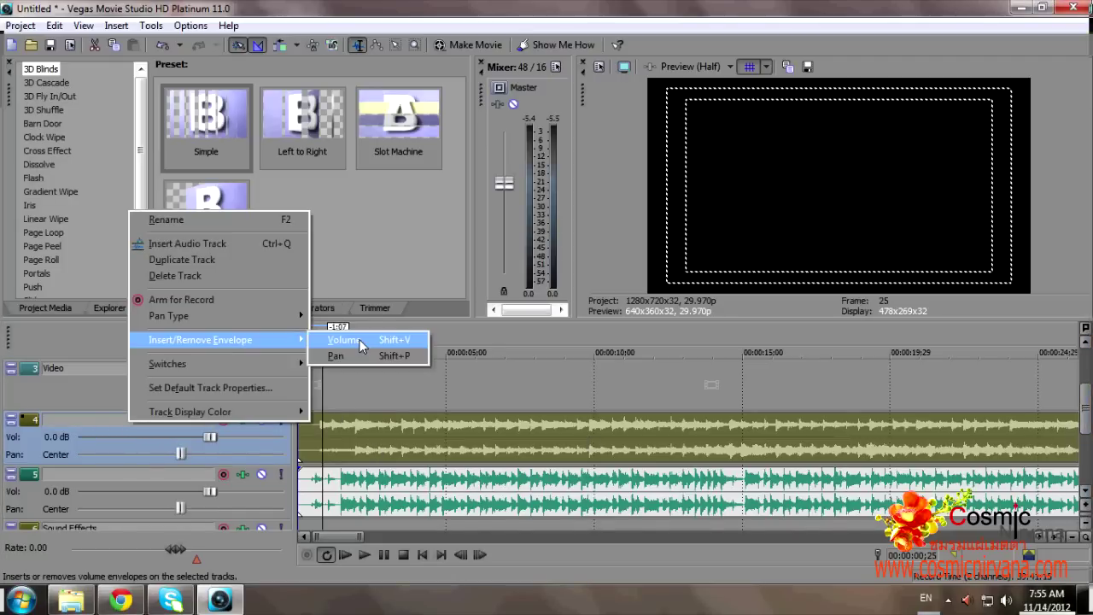
left_click(360, 342)
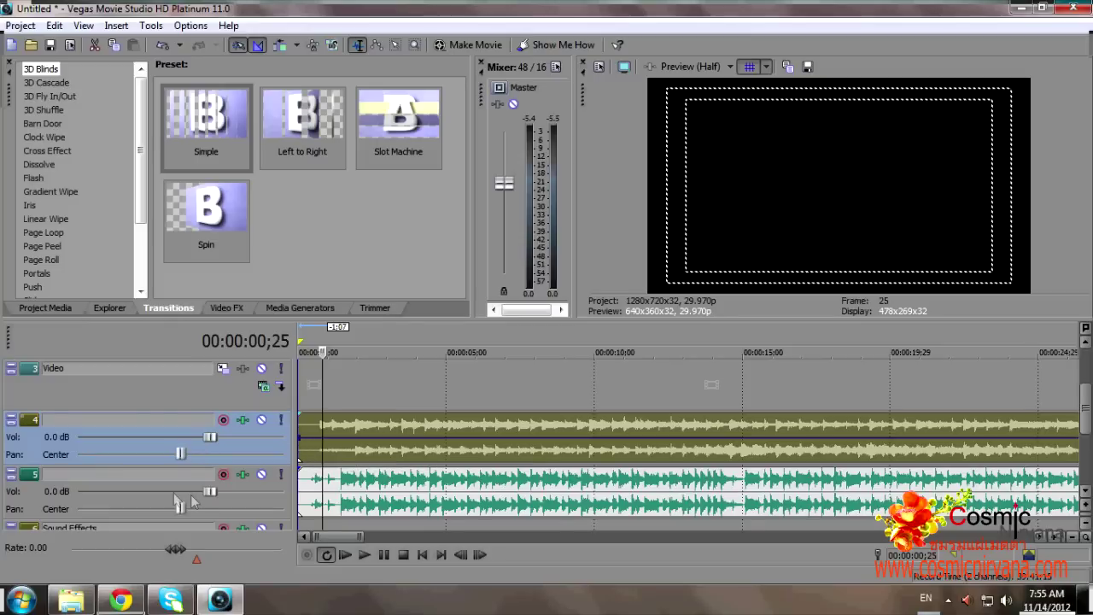
- Insert a Volume envelope on audio track 5
right_click(135, 479)
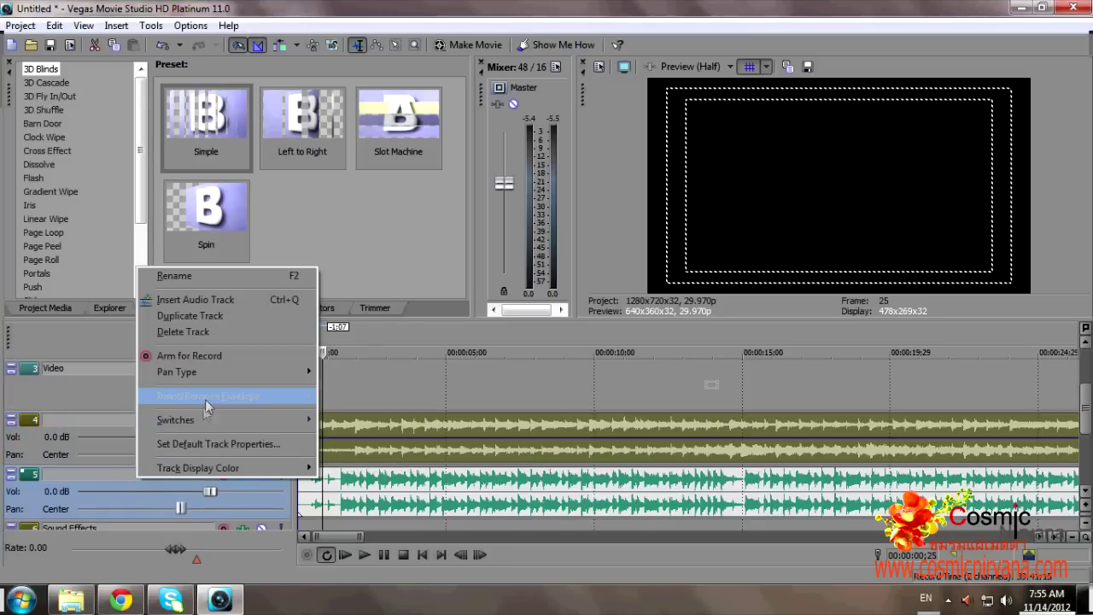
mouse_move(208, 401)
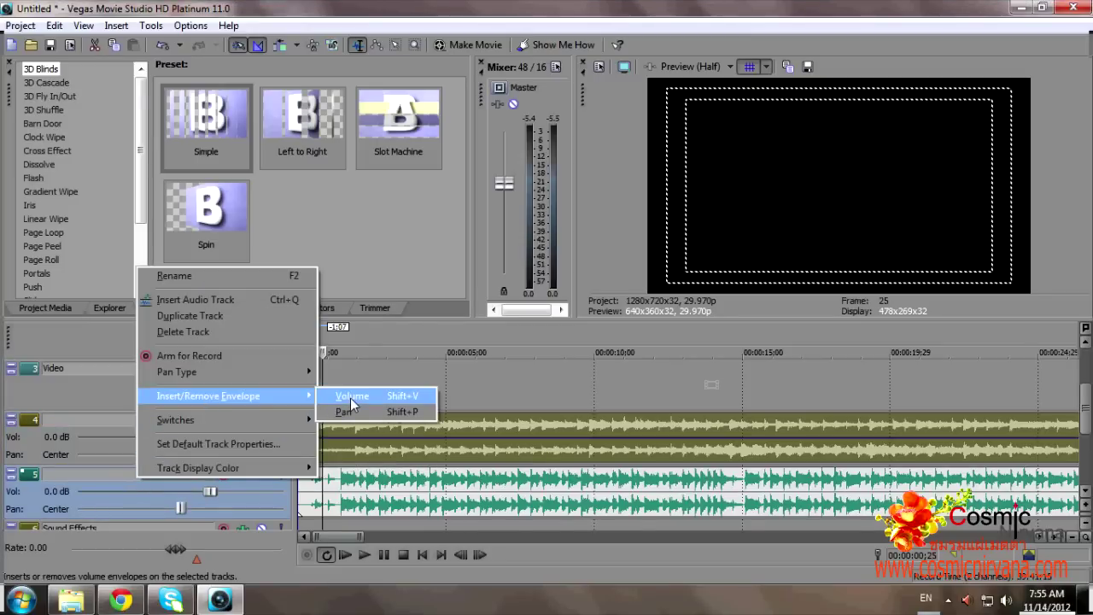
right_click(86, 480)
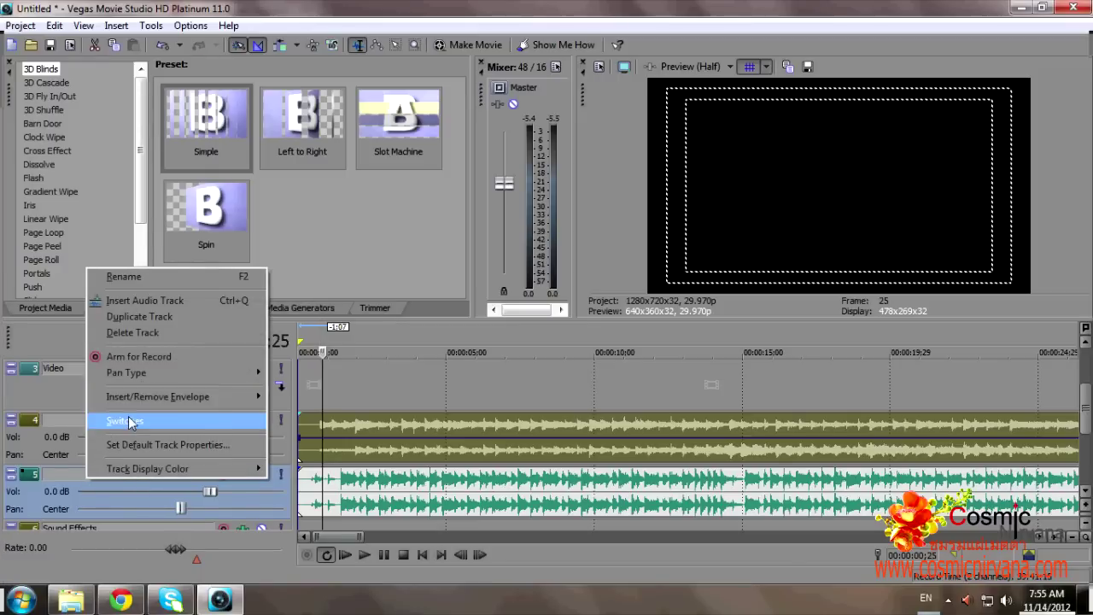
mouse_move(131, 399)
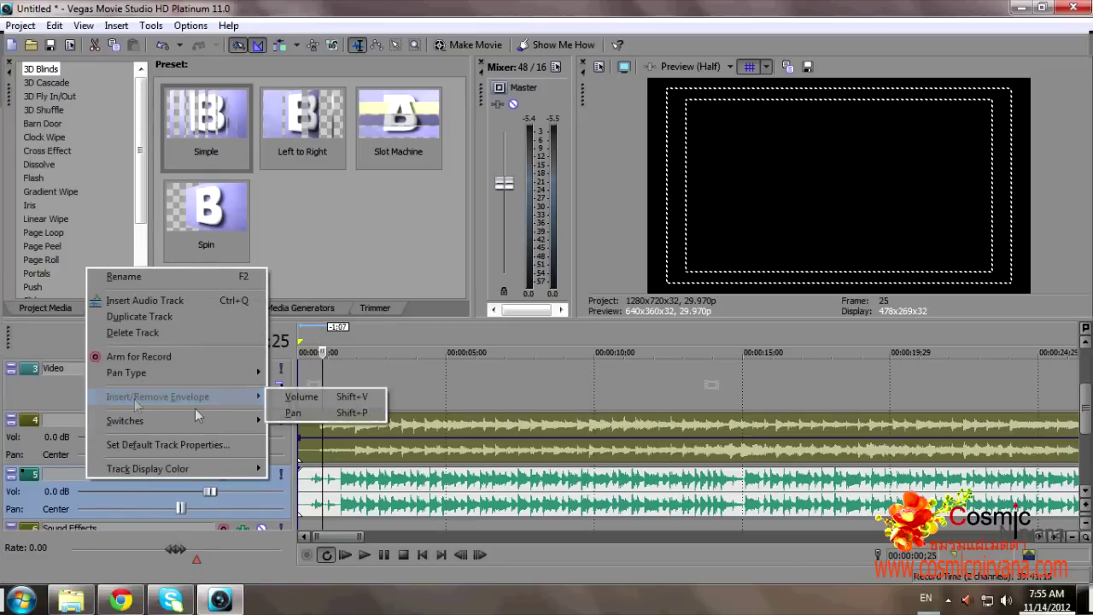
left_click(329, 396)
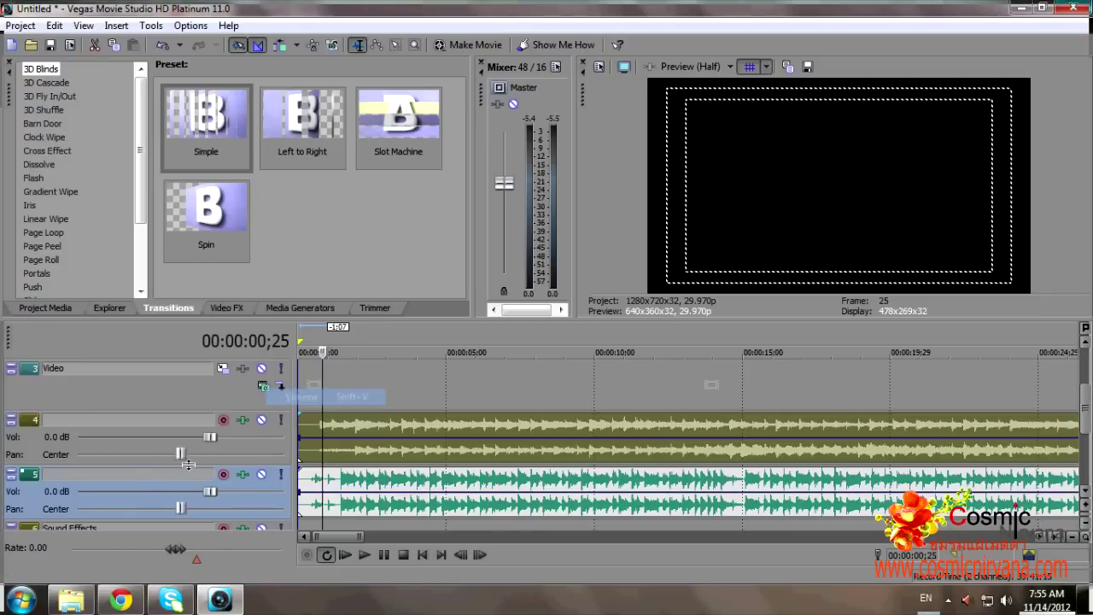
- Remove the Volume envelope from track 5 and insert it again
right_click(140, 472)
mouse_move(247, 391)
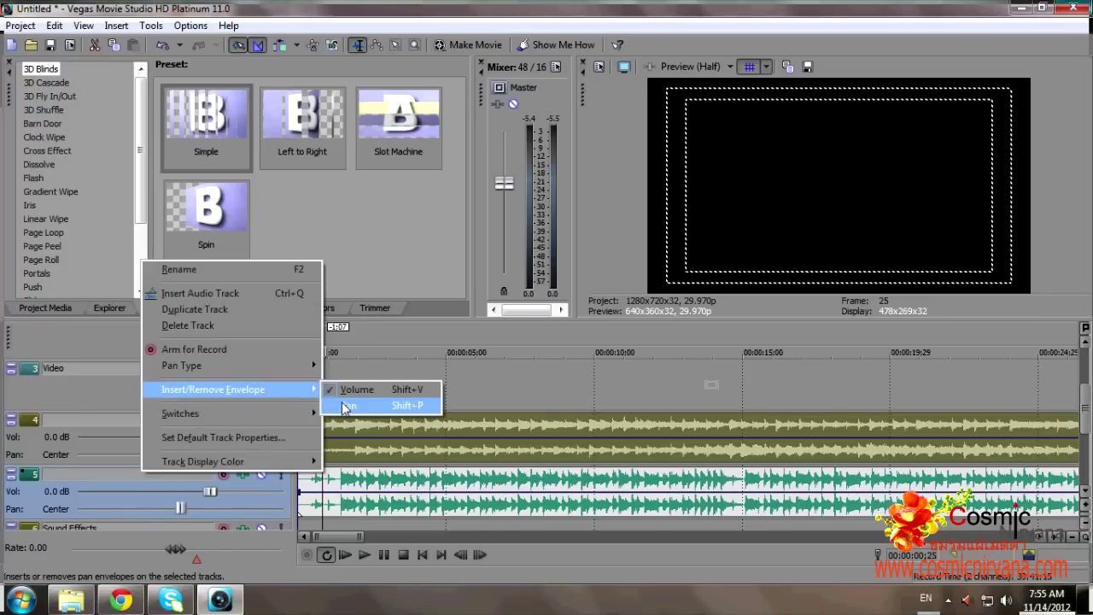
left_click(332, 392)
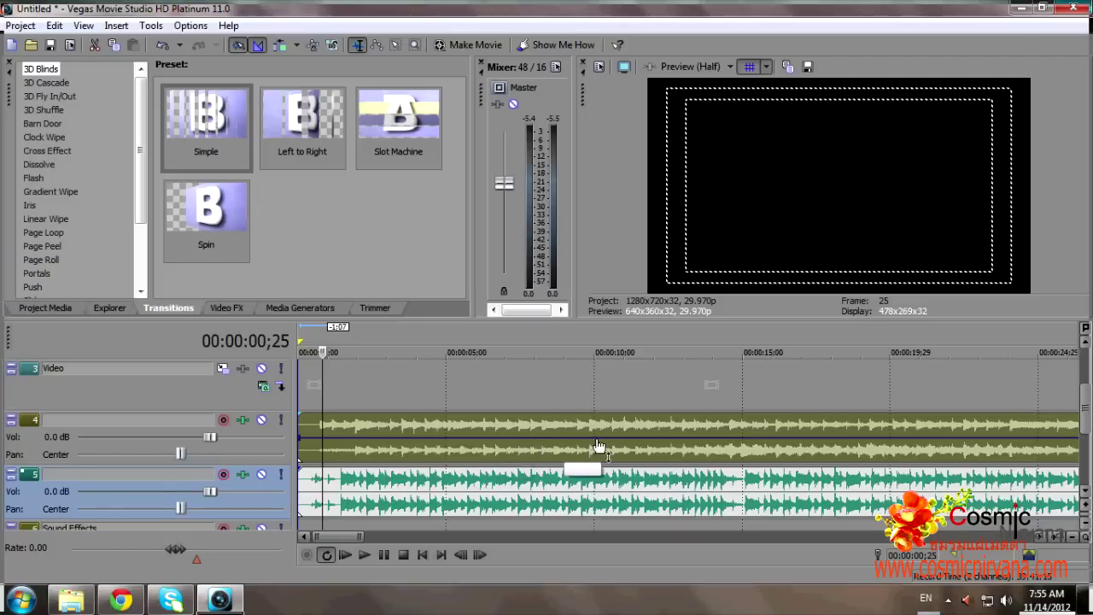
right_click(158, 480)
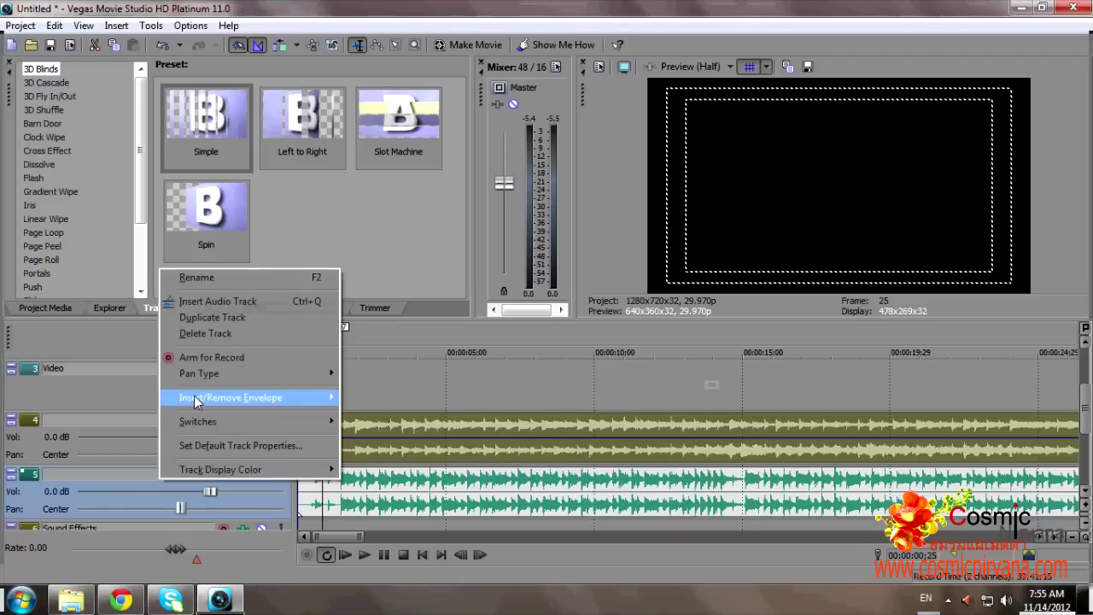
mouse_move(236, 399)
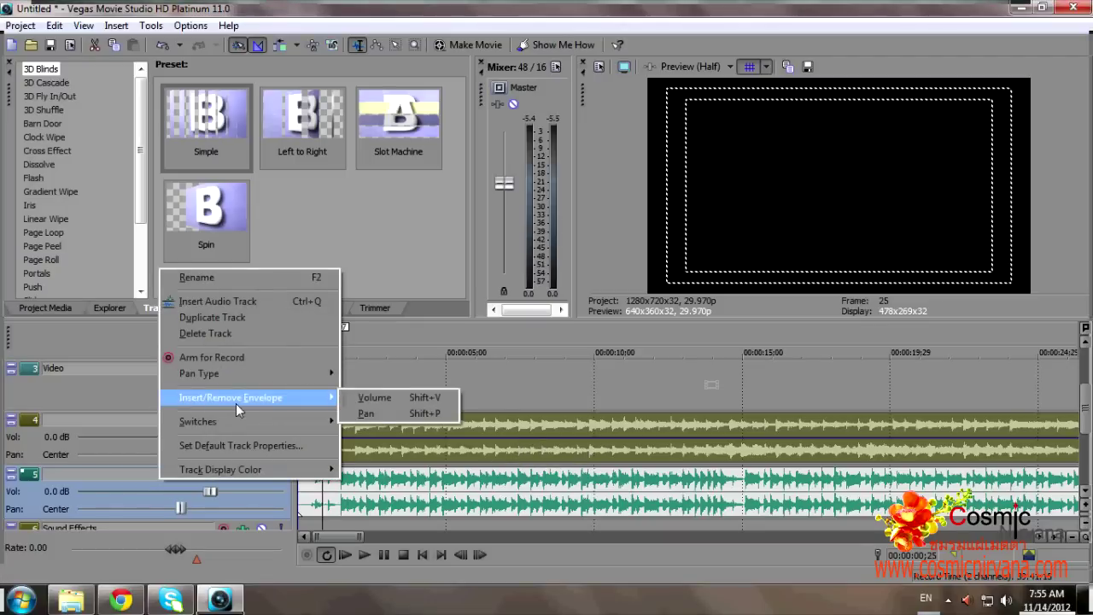
left_click(367, 399)
- Insert a Pan envelope on track 5 and remove it again, leaving the Volume envelope in place
right_click(166, 474)
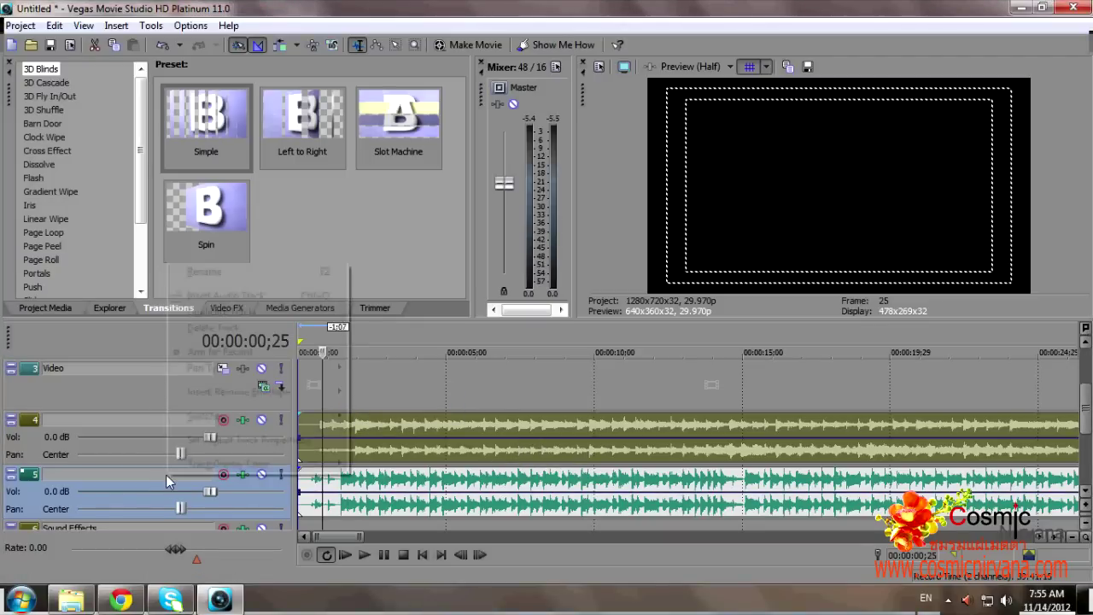
mouse_move(245, 399)
left_click(376, 415)
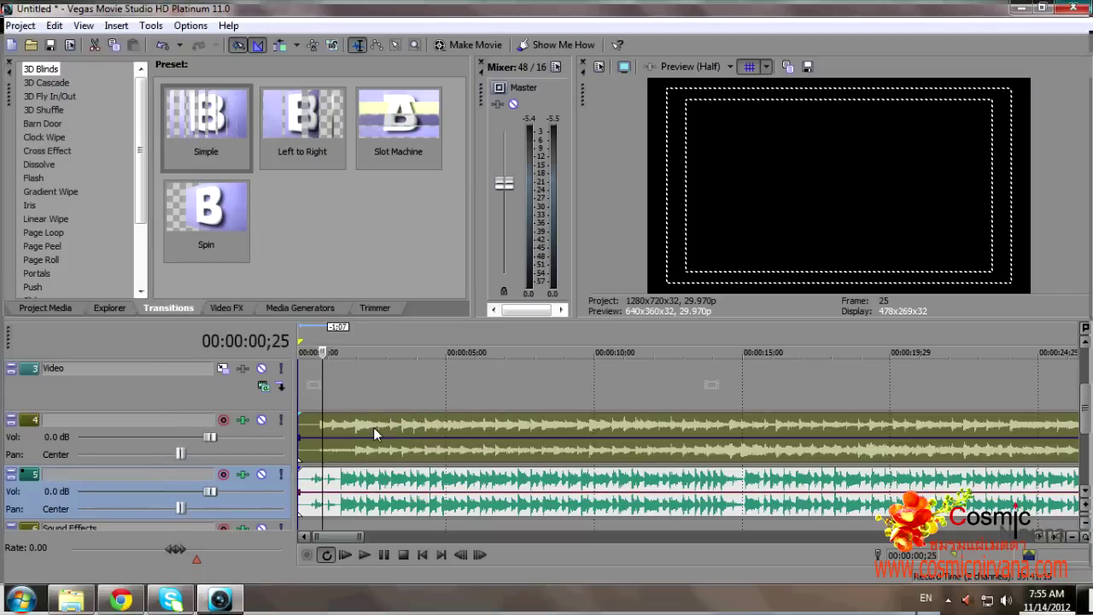
right_click(161, 479)
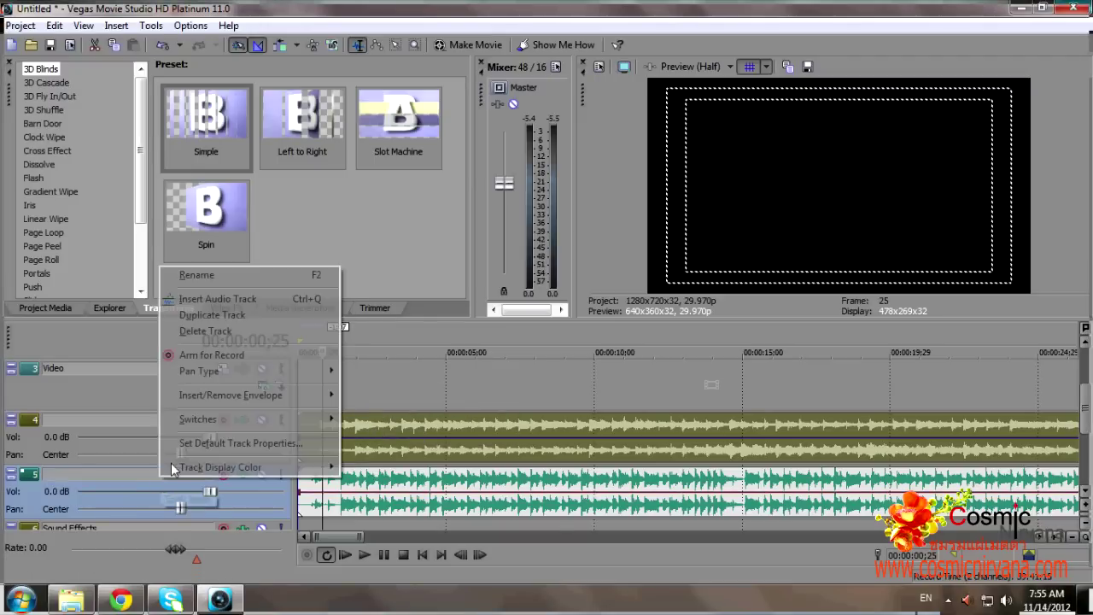
mouse_move(216, 395)
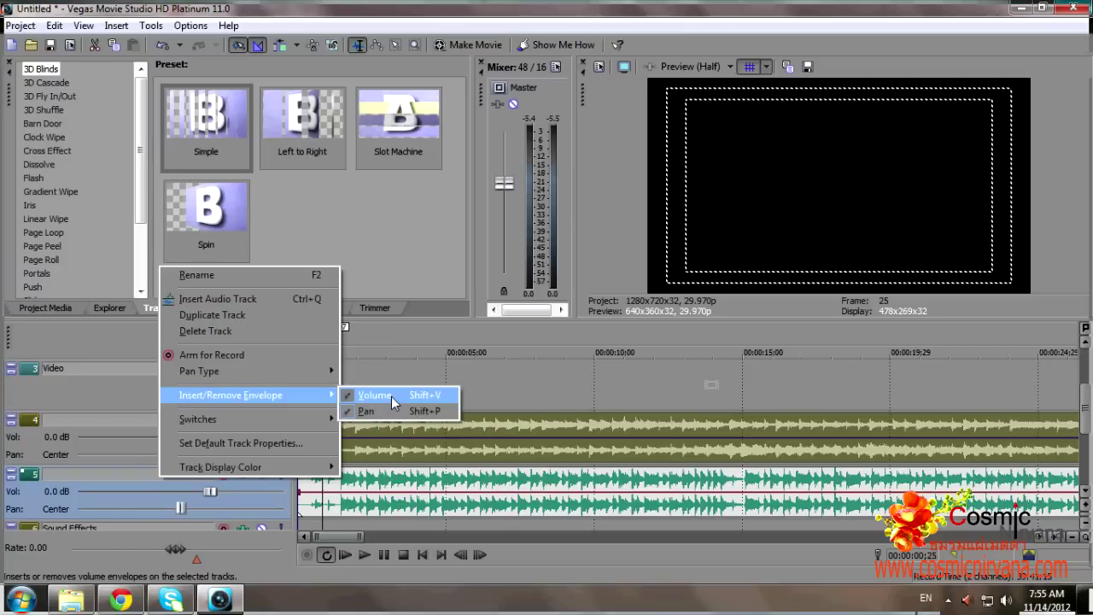
left_click(369, 411)
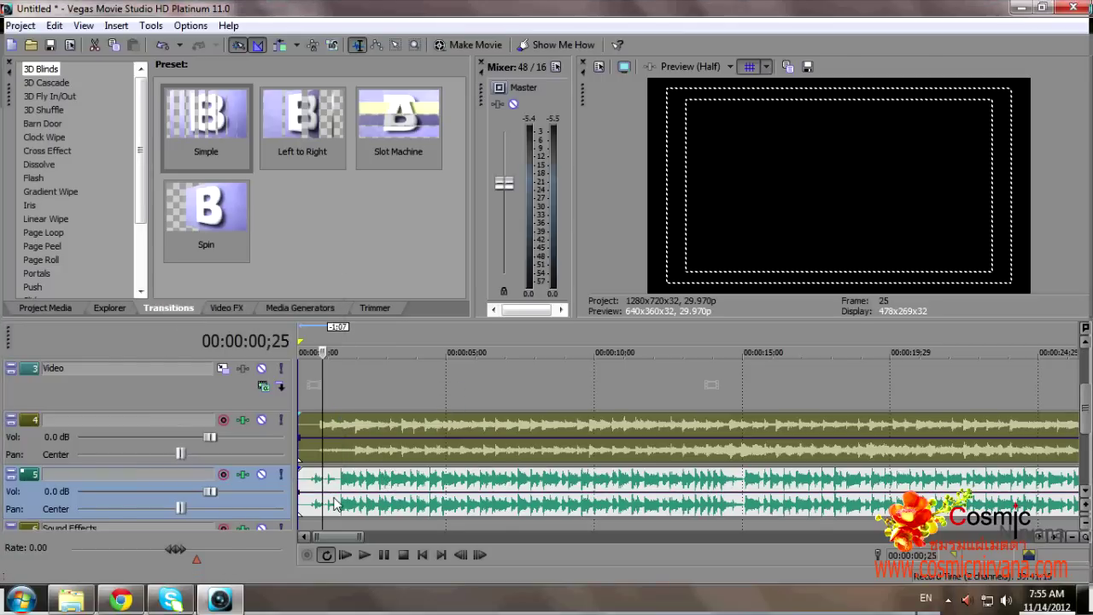
- Lower the whole Volume envelope of track 5 to its minimum and mute that track
left_click_drag(323, 492, 316, 540)
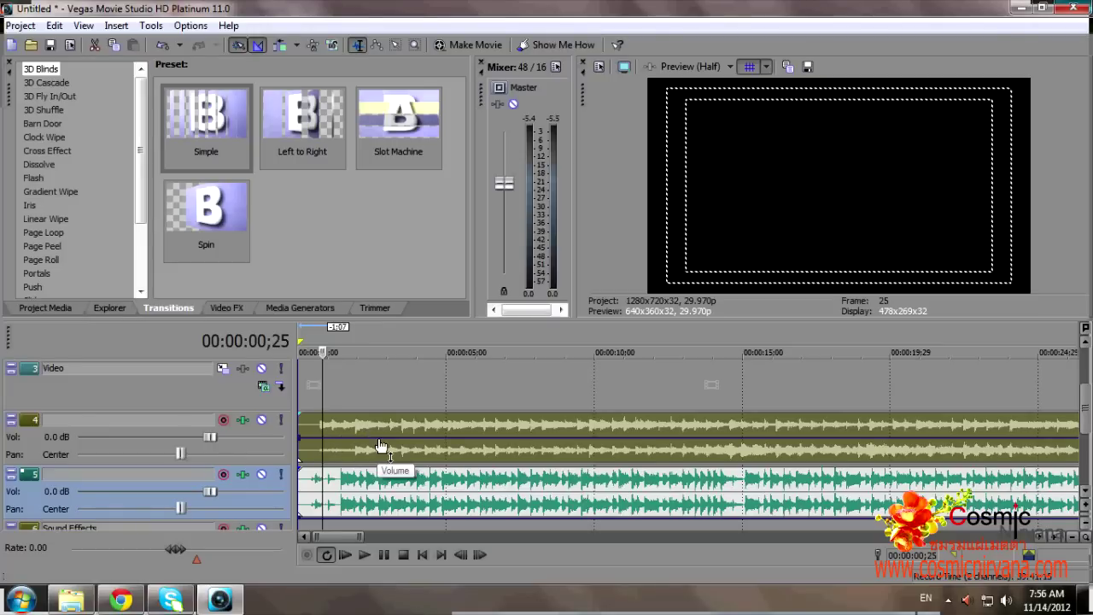
scroll(551, 447, "up", 3)
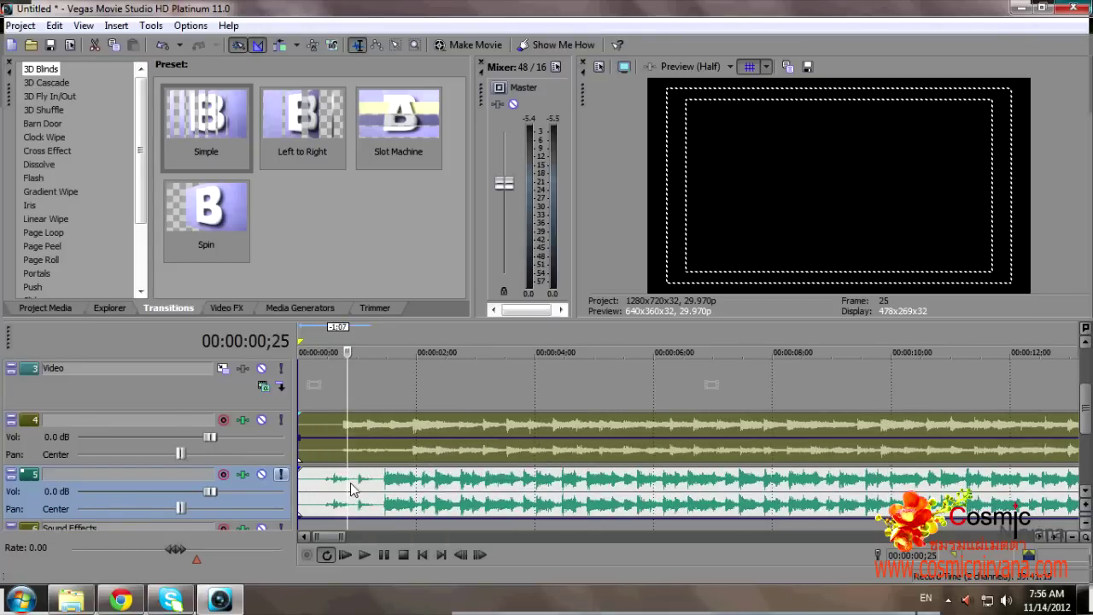
left_click(261, 474)
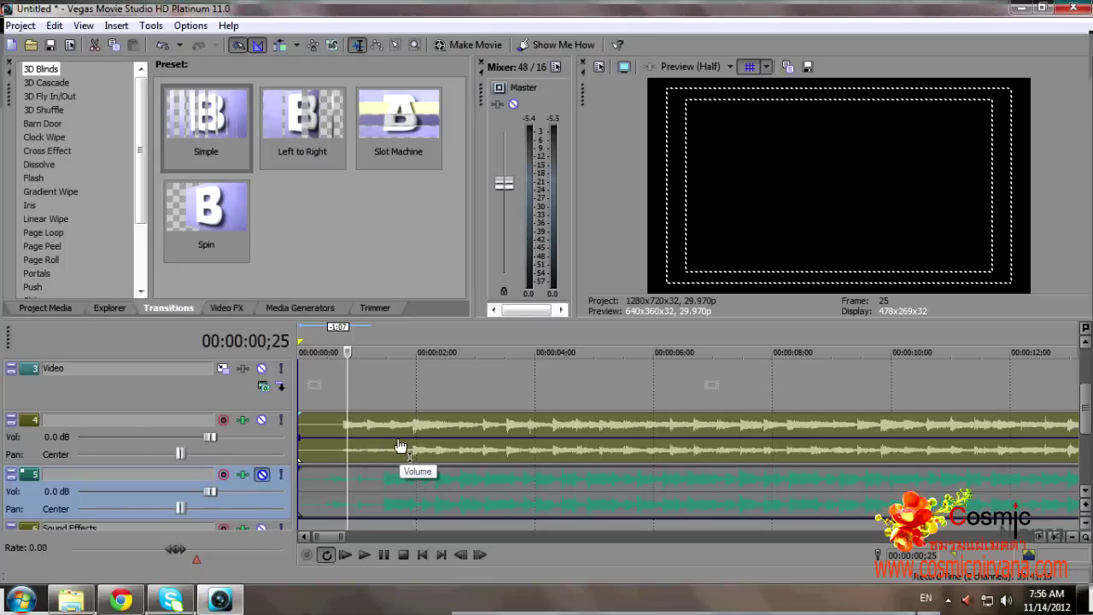
- Add eight points along track 4's Volume envelope, spaced from 00:00:01;19 to 00:00:07;12
left_click(395, 445)
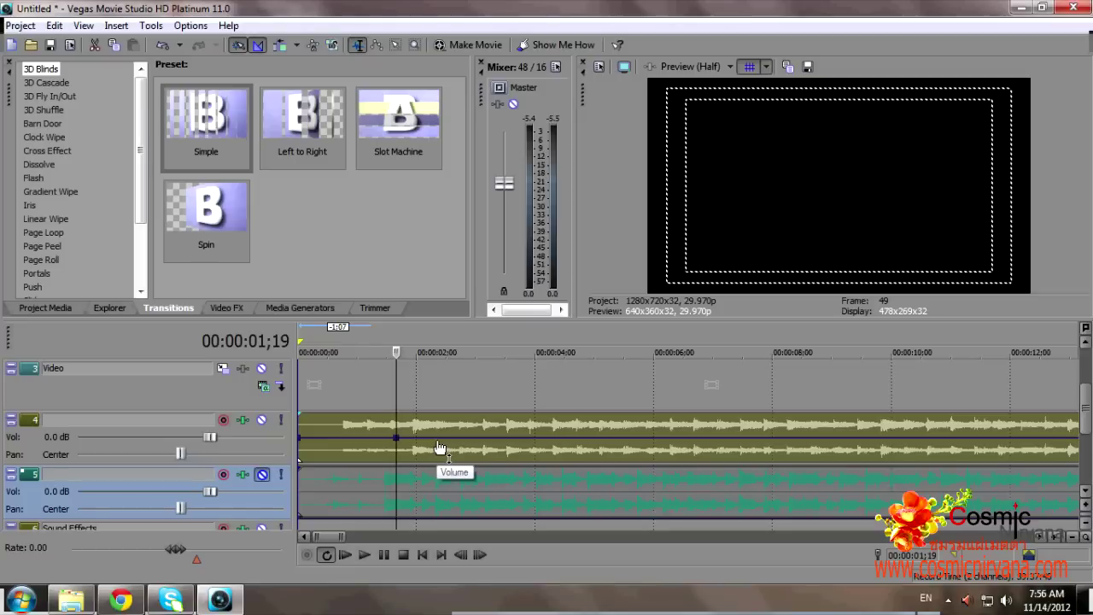
double_click(439, 445)
double_click(495, 445)
double_click(538, 439)
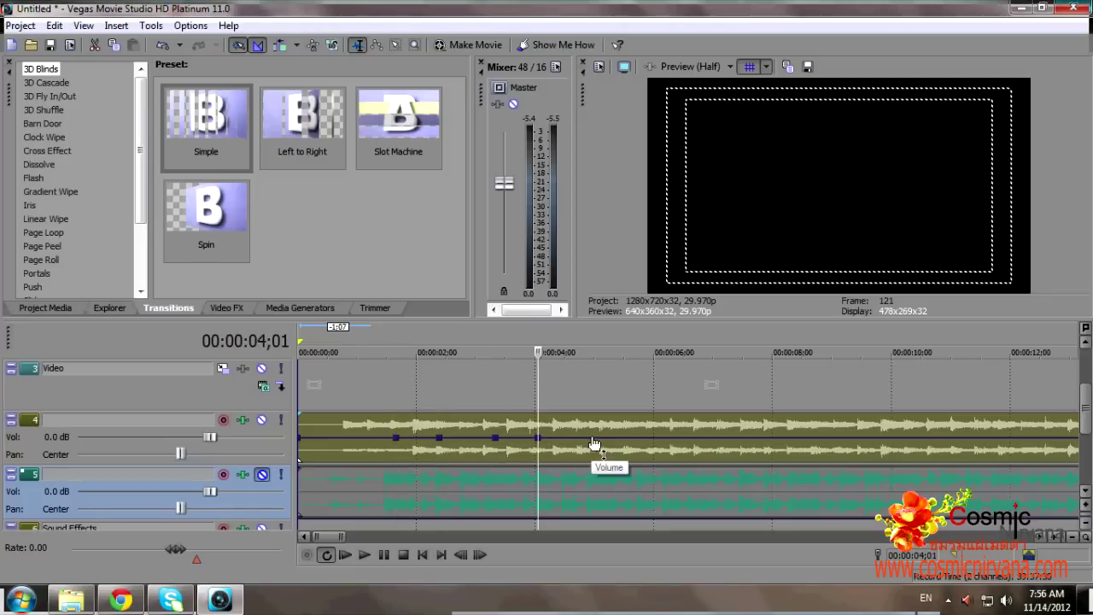
double_click(591, 439)
double_click(633, 438)
double_click(677, 438)
double_click(739, 439)
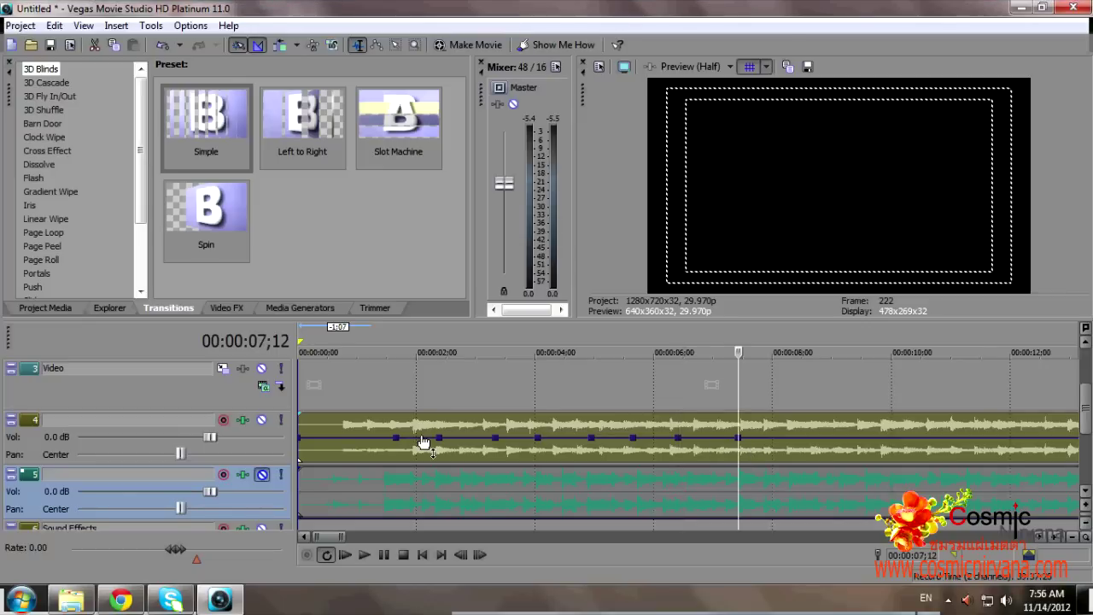
- Raise track 4's Volume envelope between its first two added points and lower it between the fifth and sixth
left_click_drag(439, 441, 441, 420)
left_click_drag(600, 444, 601, 462)
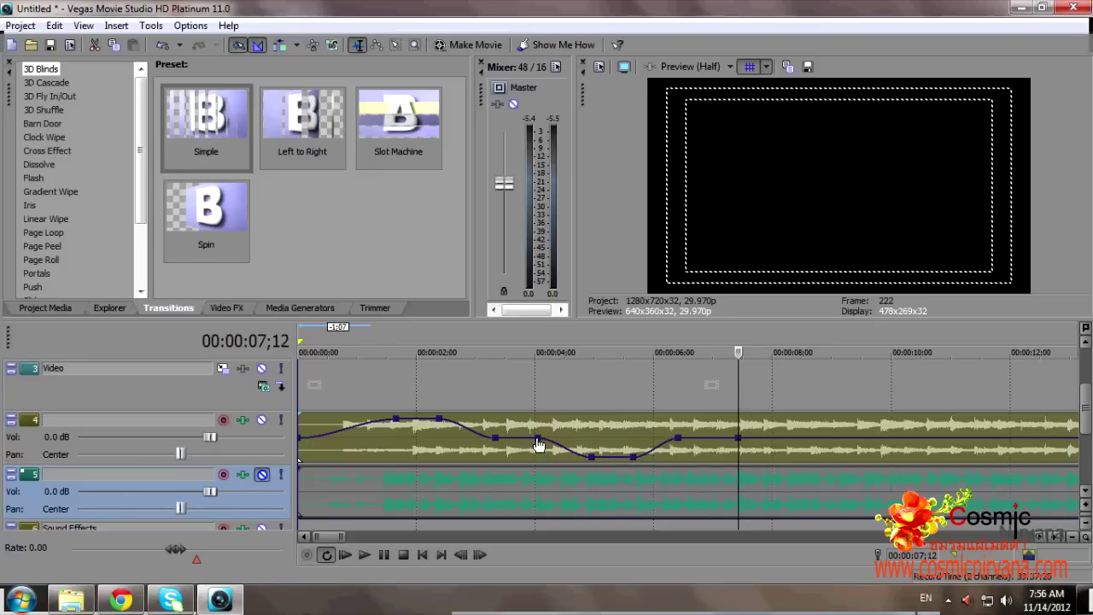
- Add envelope points at 00:00:03;22, 00:00:07;00 and just past 00:00:07;12, then raise the 00:00:04;01 point and lower the 00:00:07;12 point
left_click(539, 445)
left_click_drag(537, 445, 539, 416)
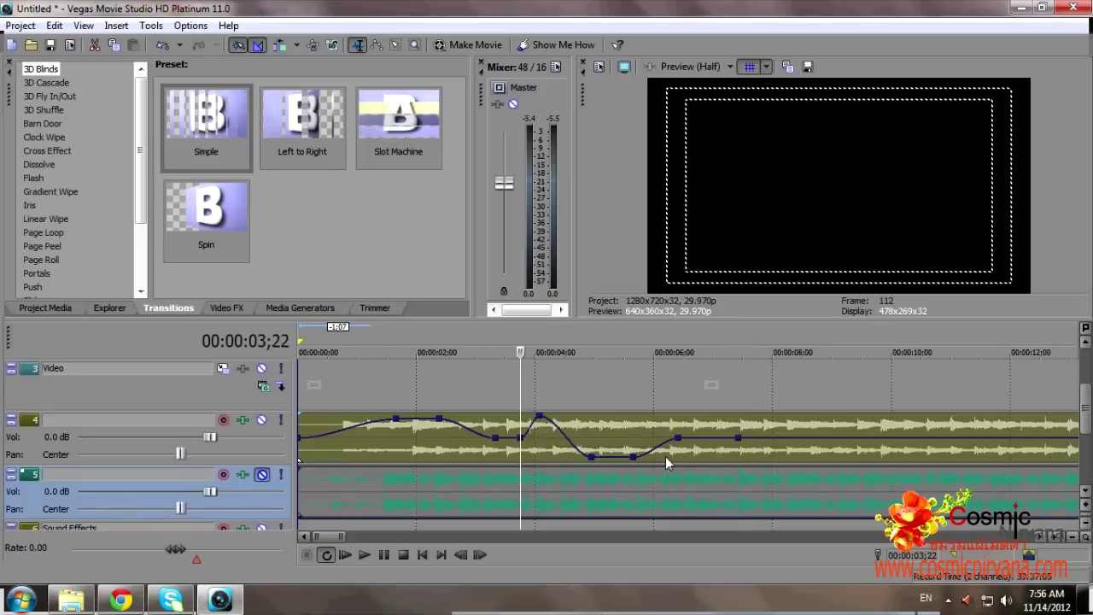
double_click(713, 438)
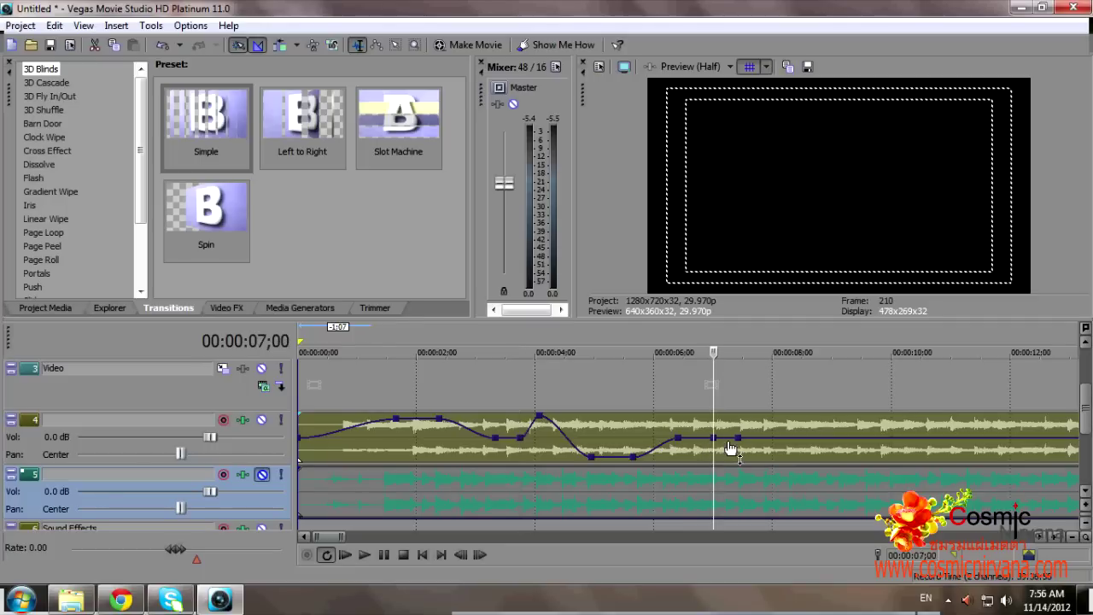
double_click(758, 438)
left_click_drag(740, 462, 735, 462)
- Play back track 4 from 00:00:00;23 through the shaped part of the envelope and pause at 00:00:07;26
left_click(343, 451)
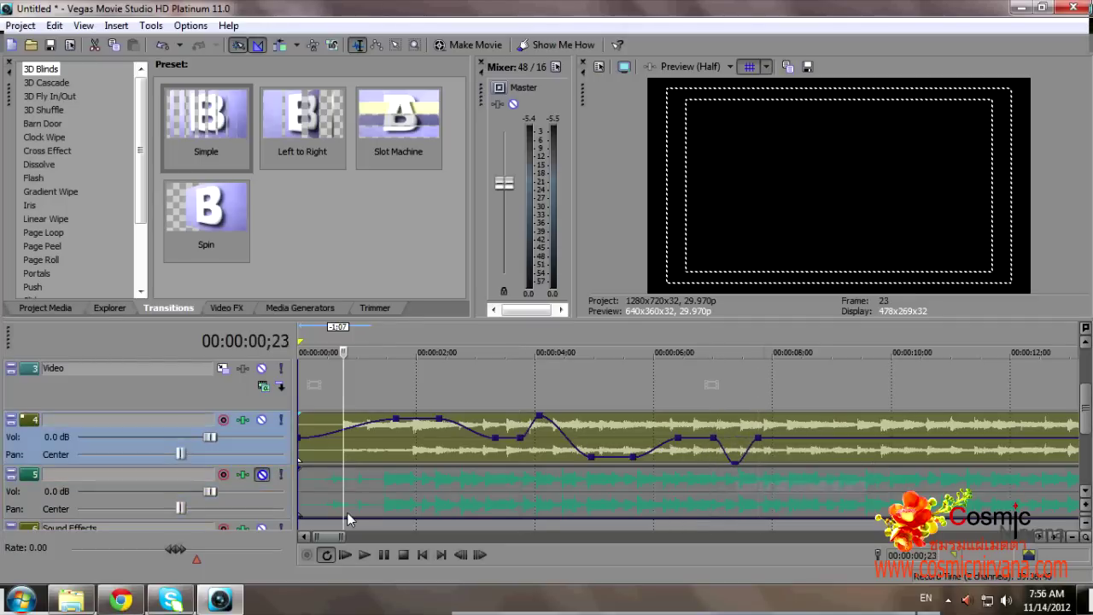
left_click(384, 556)
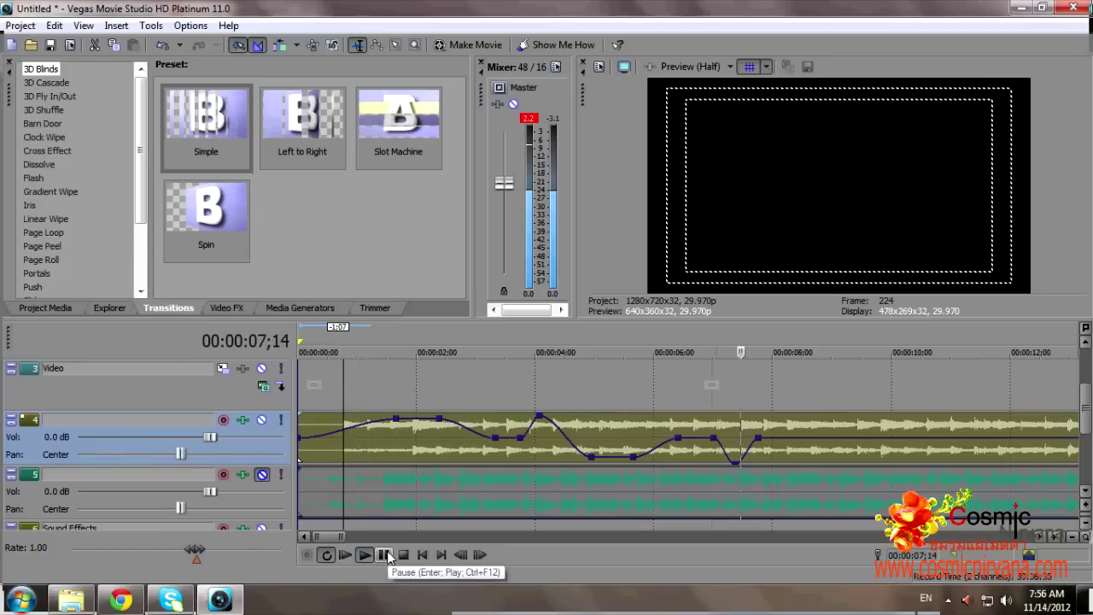
left_click(384, 556)
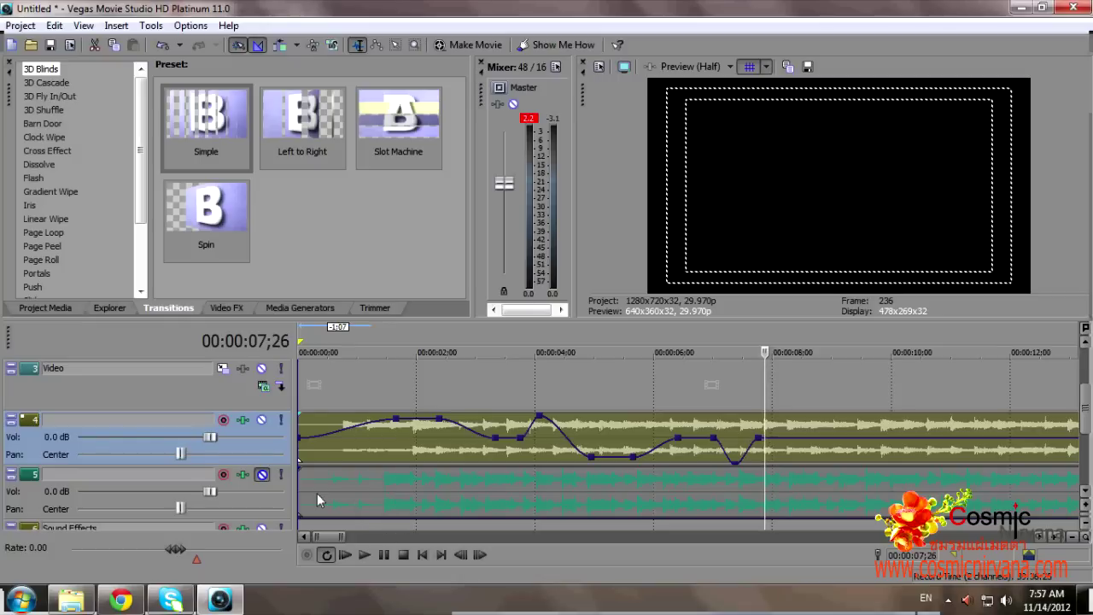
- Unmute track 5 and mute track 4
left_click(261, 475)
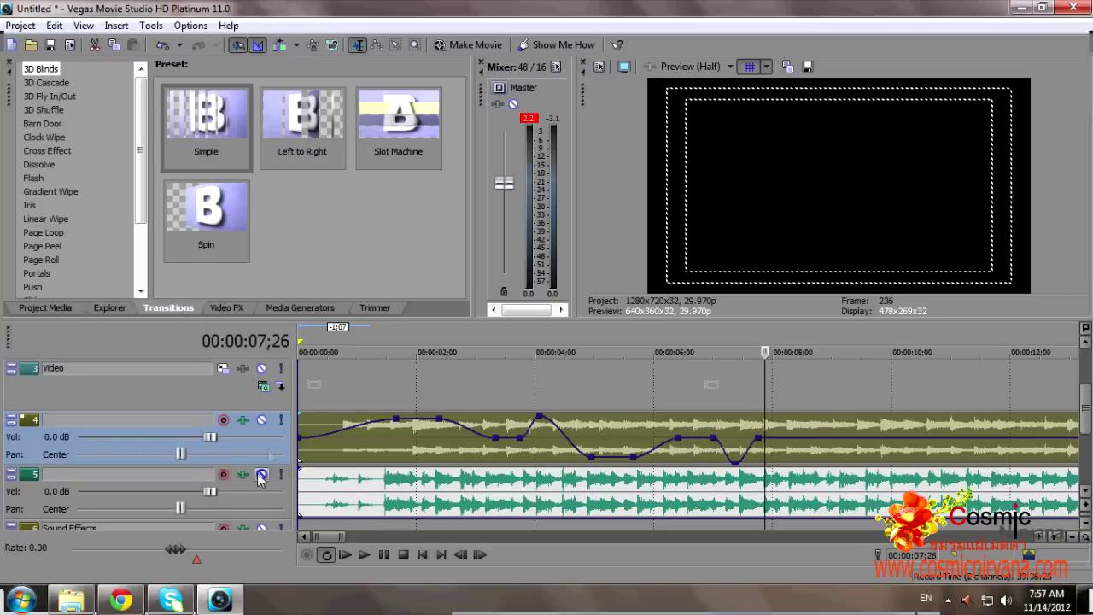
left_click(262, 420)
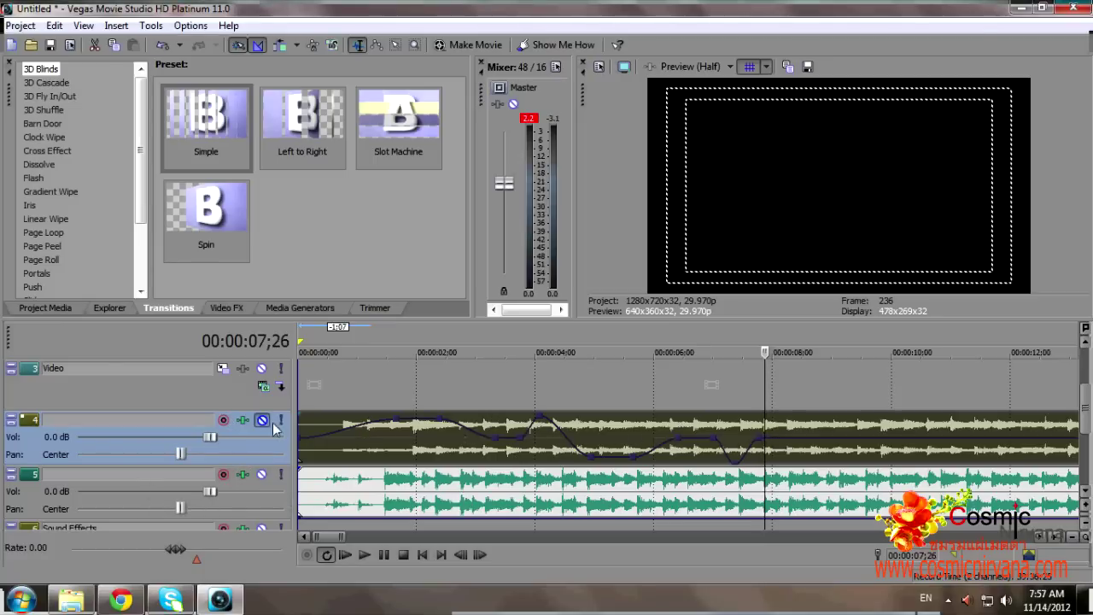
- Remove the Volume envelope from track 5 and insert a Pan envelope on it
right_click(177, 480)
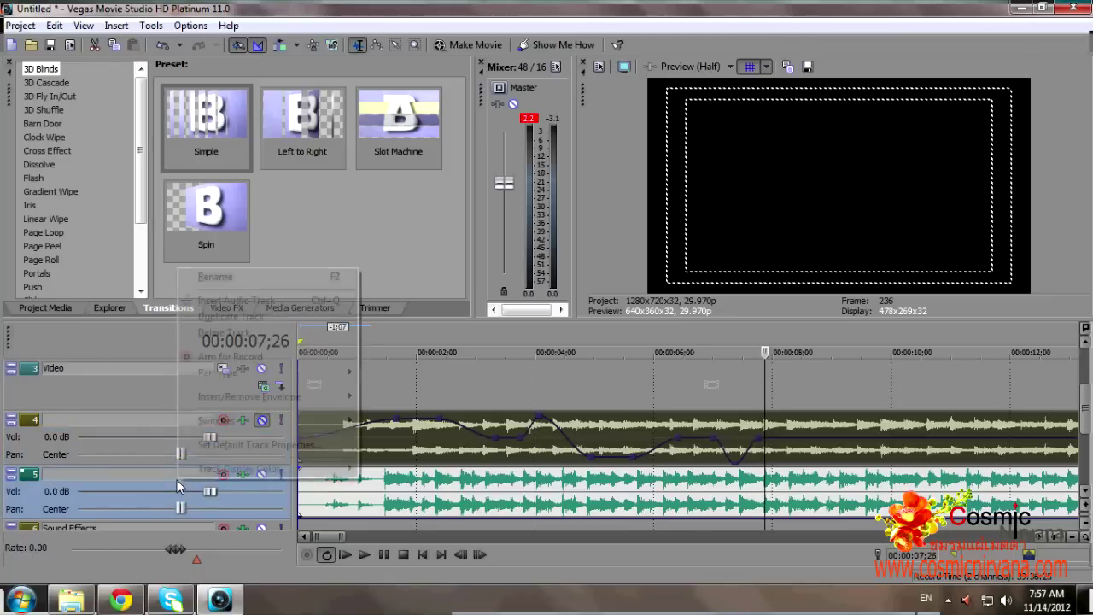
mouse_move(219, 375)
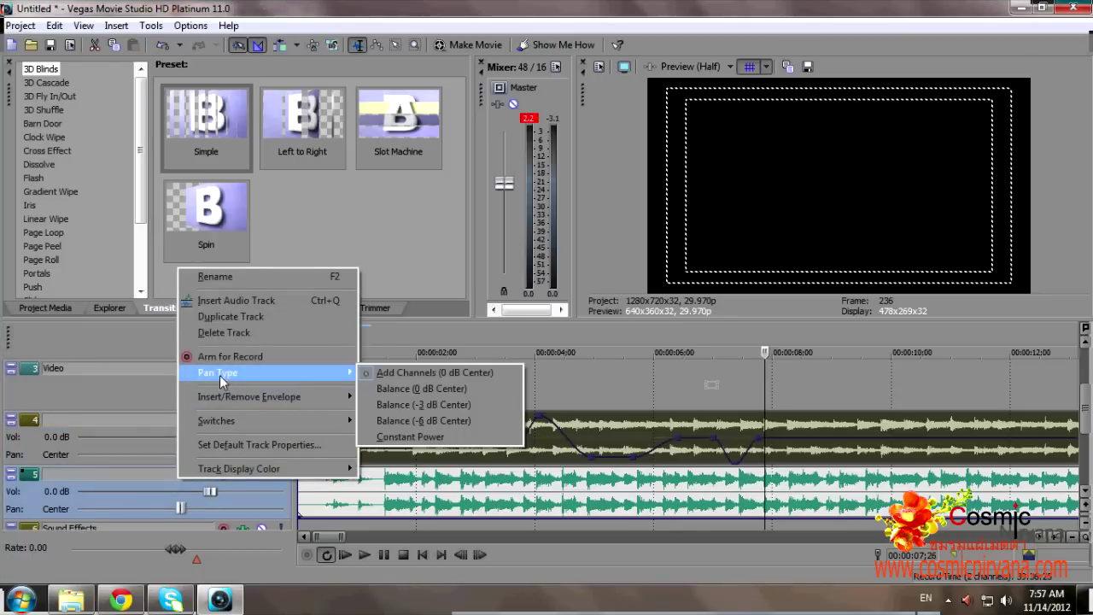
mouse_move(227, 398)
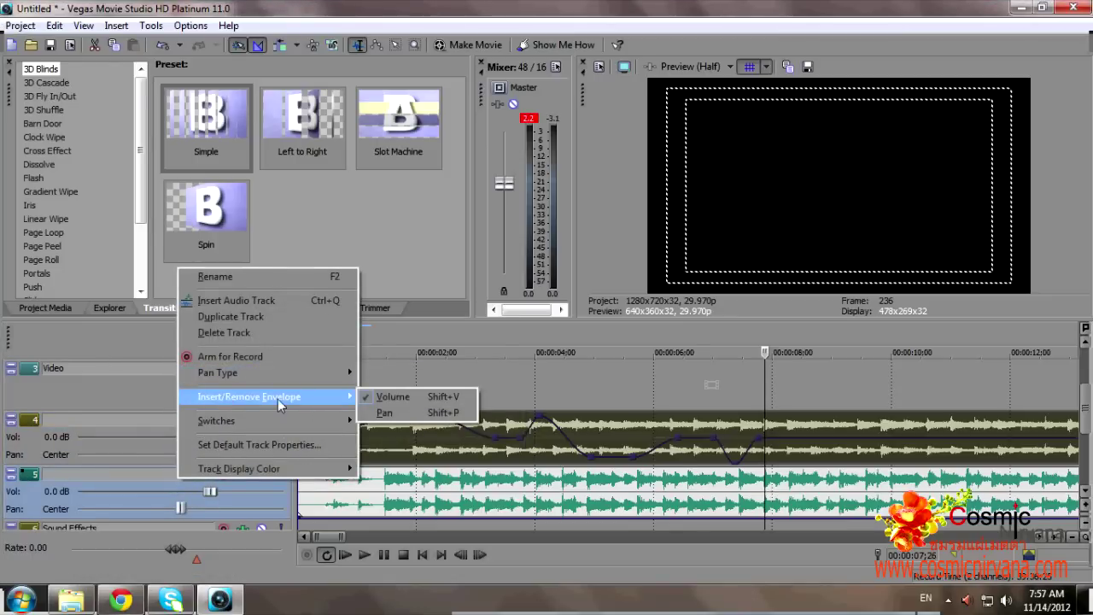
left_click(393, 396)
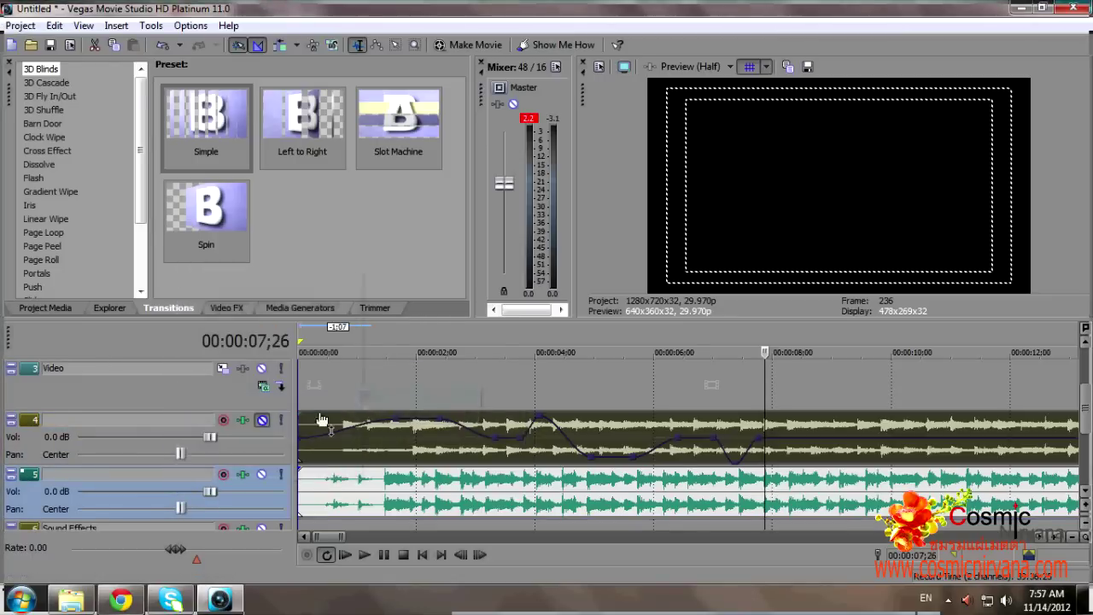
right_click(180, 474)
mouse_move(256, 392)
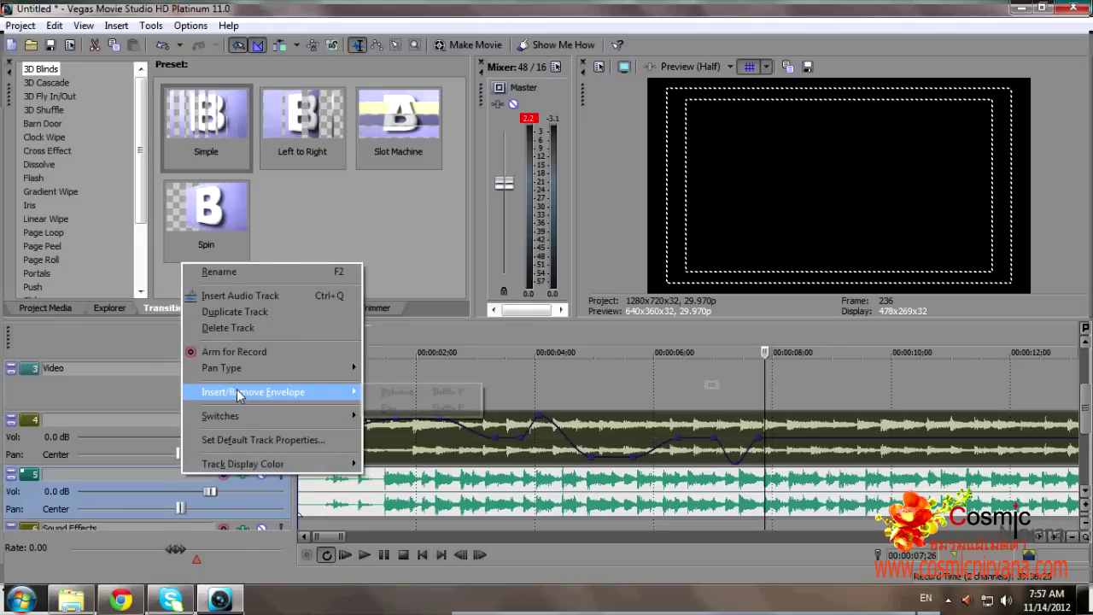
left_click(425, 408)
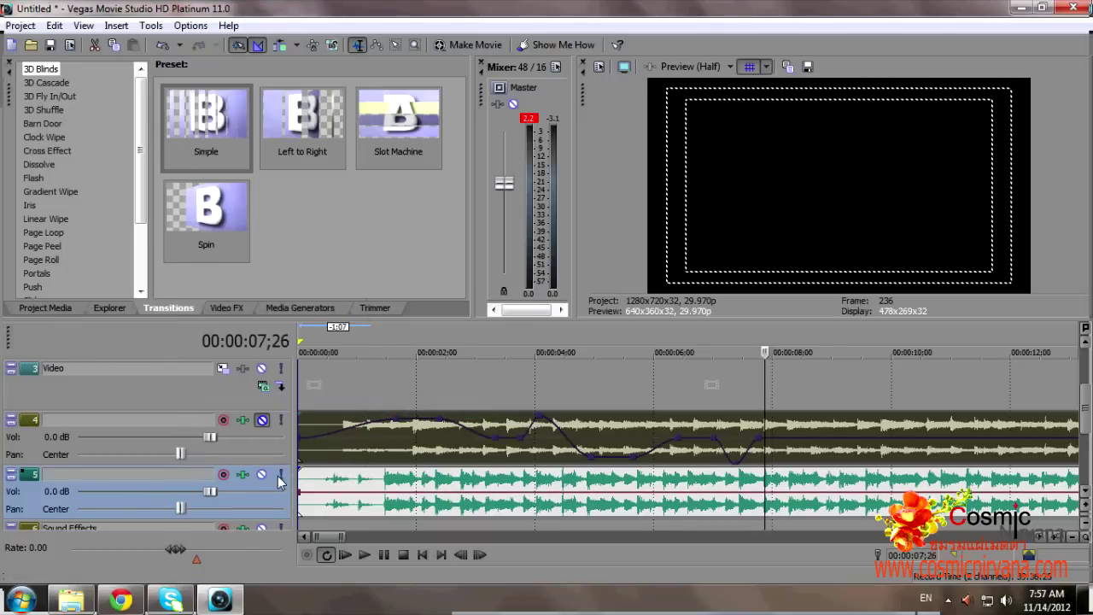
- Add the Pan plug-in to track 5's audio effects chain and close the effects window
left_click(243, 474)
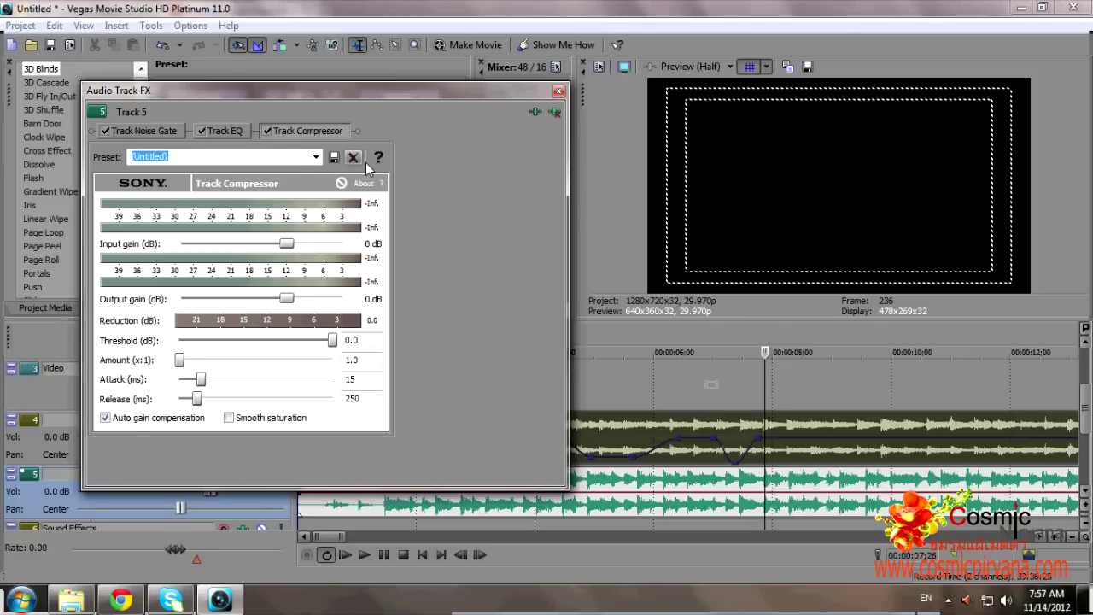
left_click(536, 113)
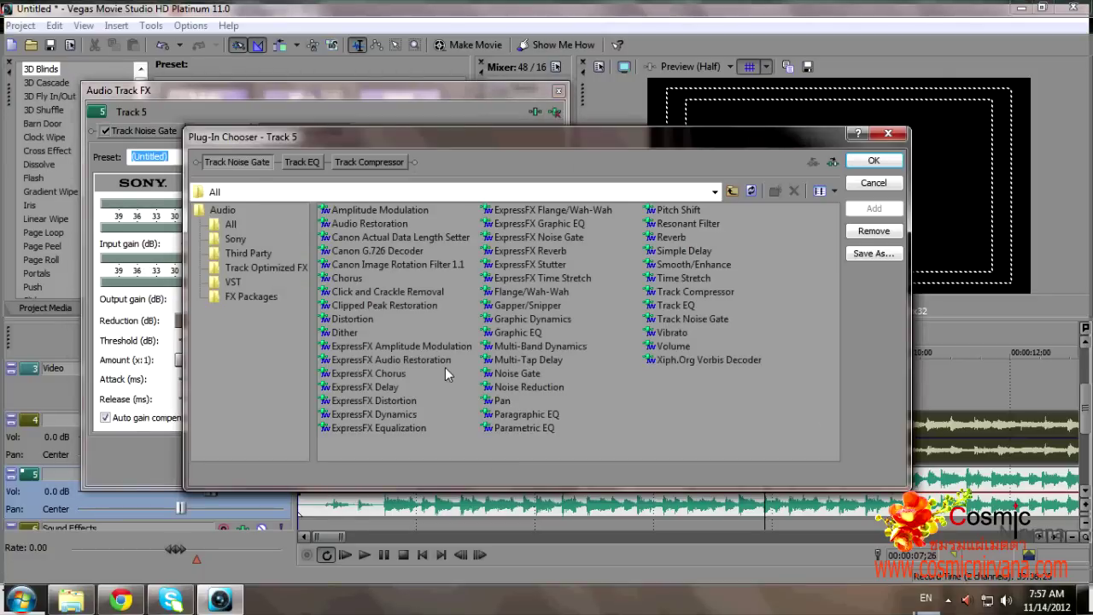
left_click(501, 401)
left_click(874, 208)
left_click(874, 161)
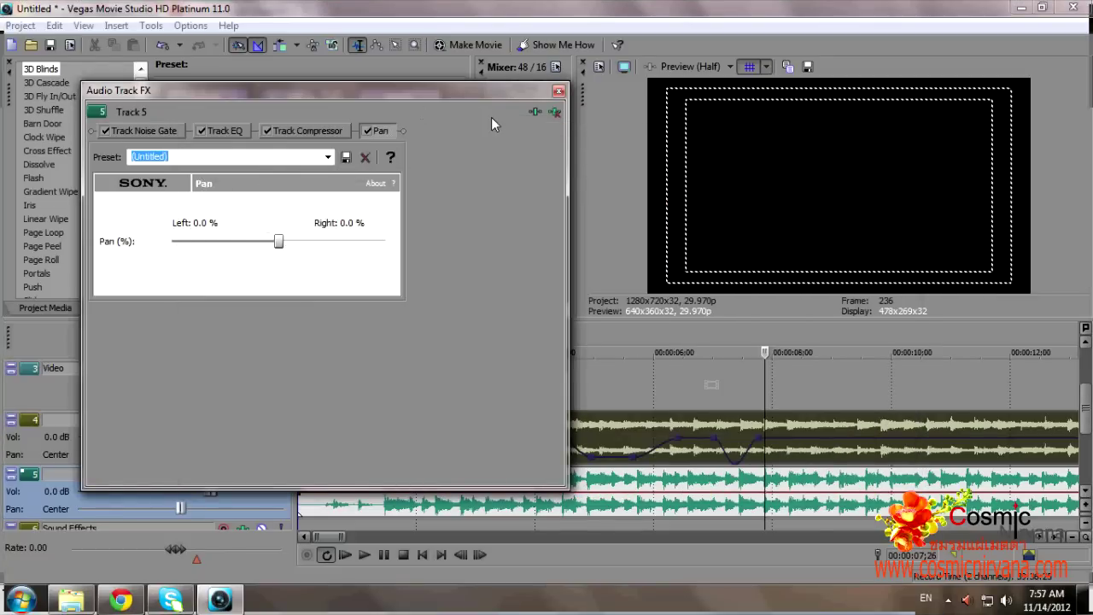
left_click(559, 91)
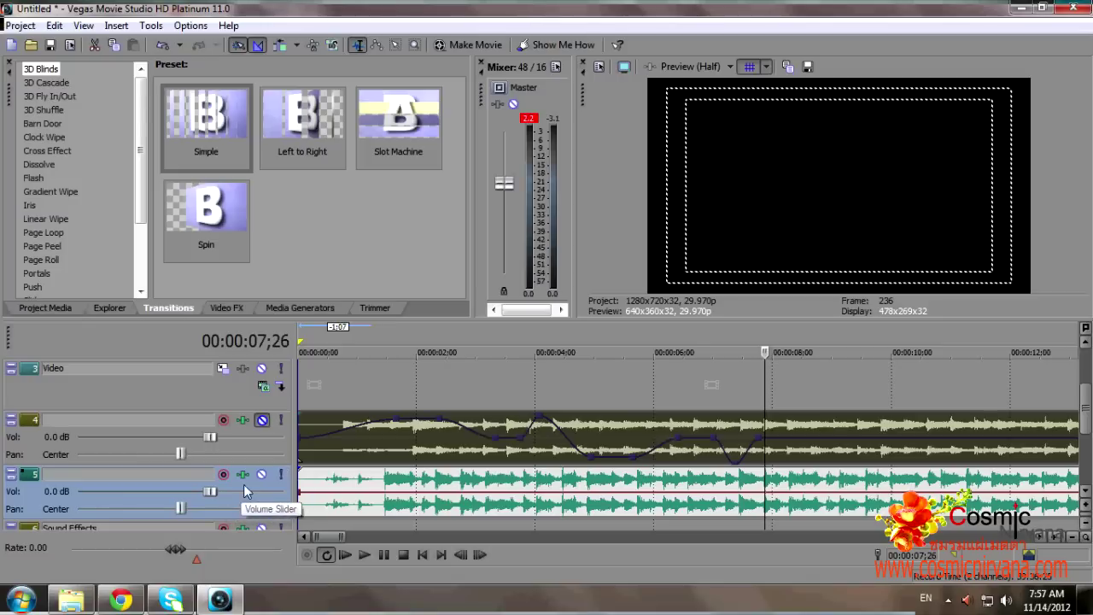
- Add six Pan envelope points on track 5 up to 00:00:07;13, then pan 100% right between the first two and 100% left between the fourth and fifth
double_click(357, 493)
double_click(435, 494)
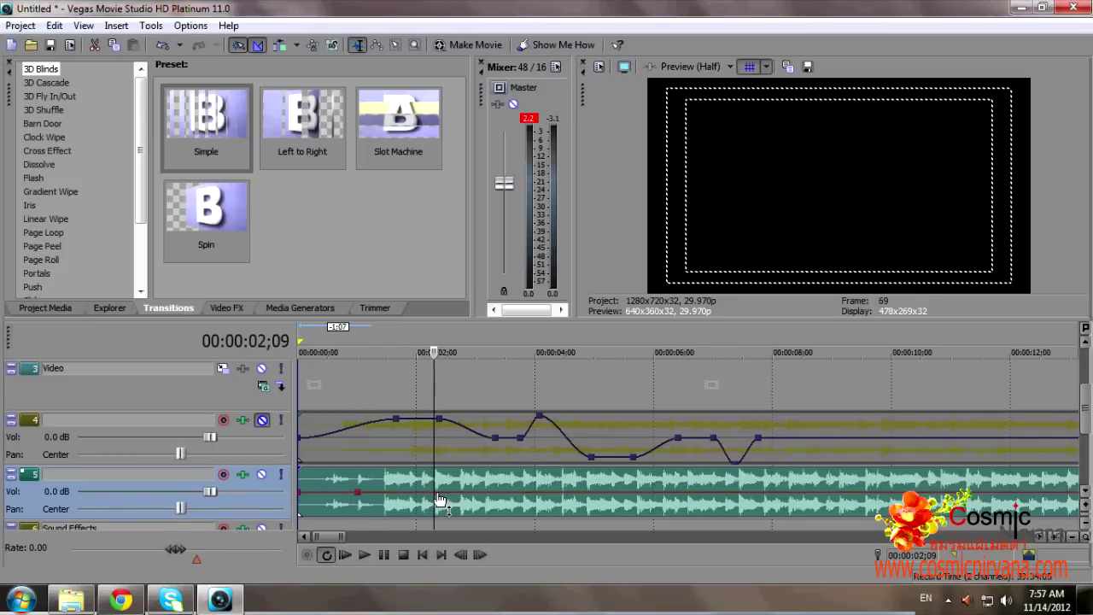
double_click(511, 493)
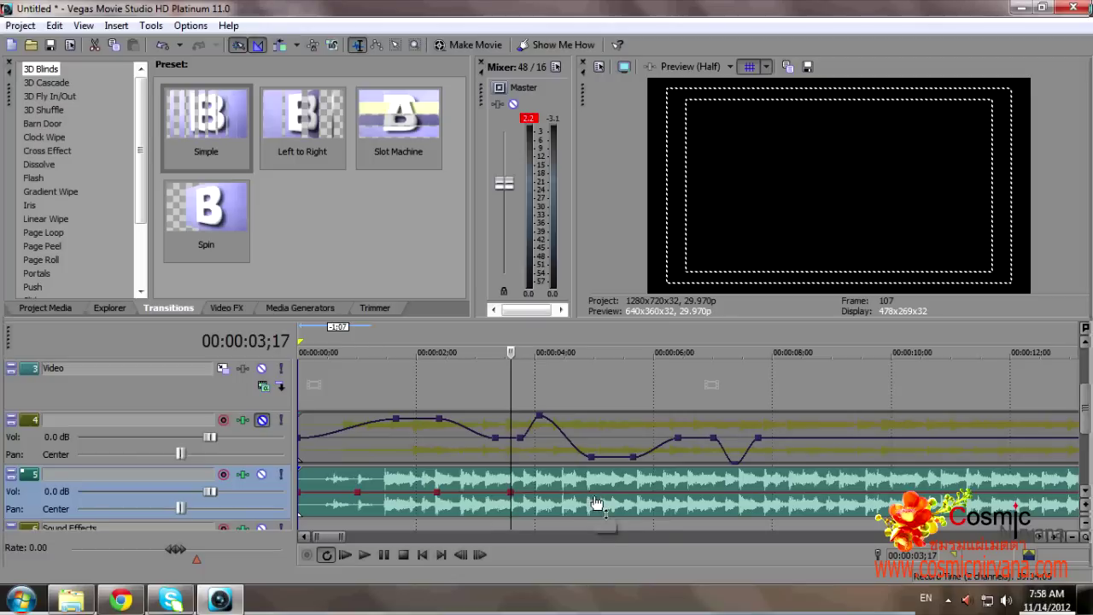
double_click(597, 493)
double_click(677, 493)
double_click(740, 493)
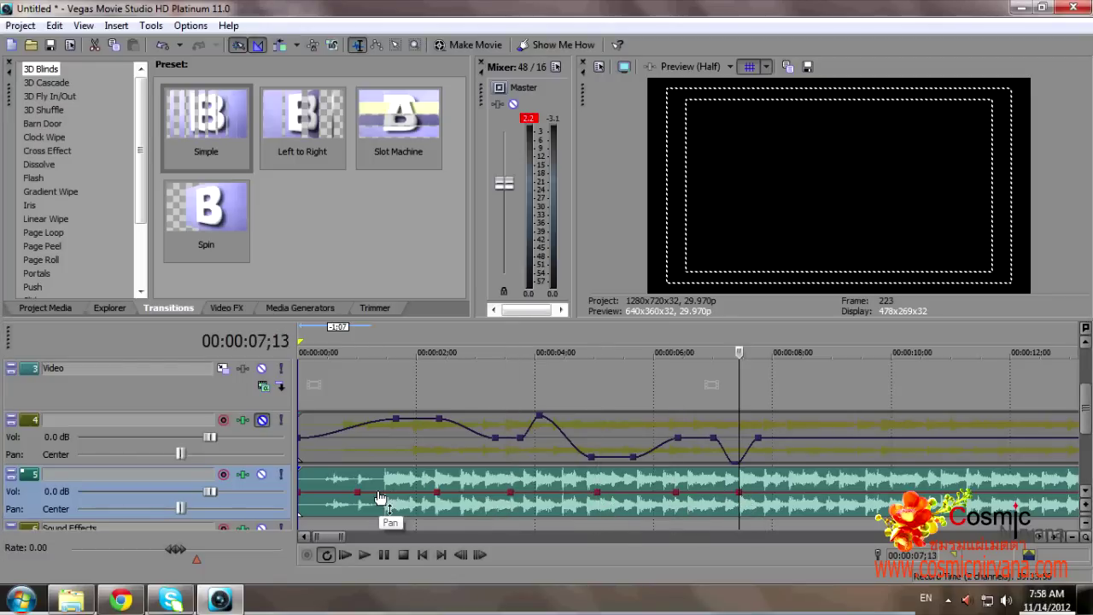
left_click_drag(382, 494, 380, 531)
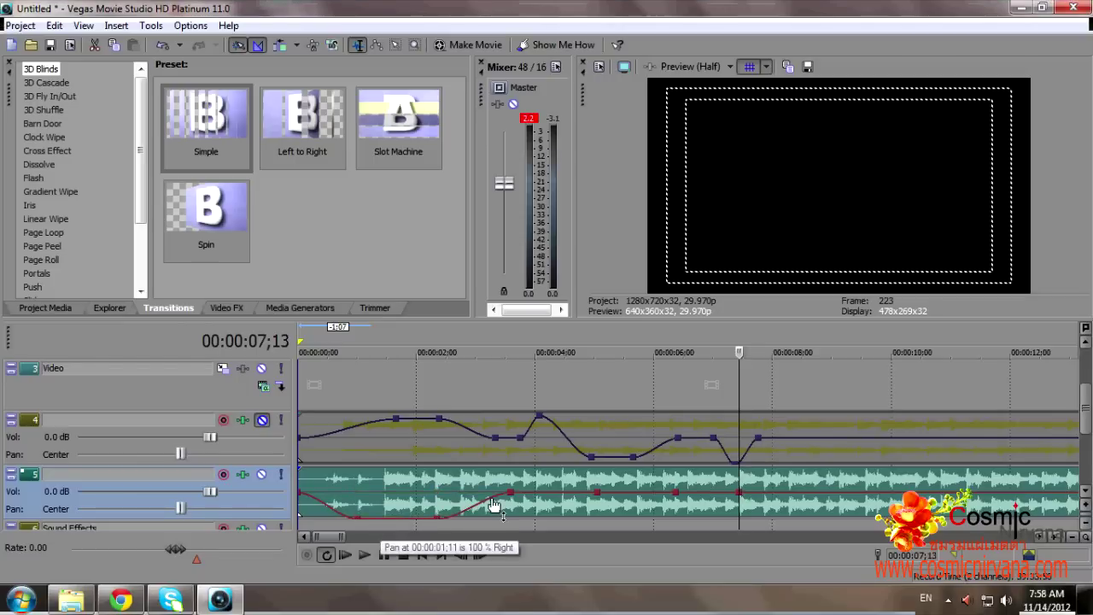
left_click_drag(649, 500, 643, 470)
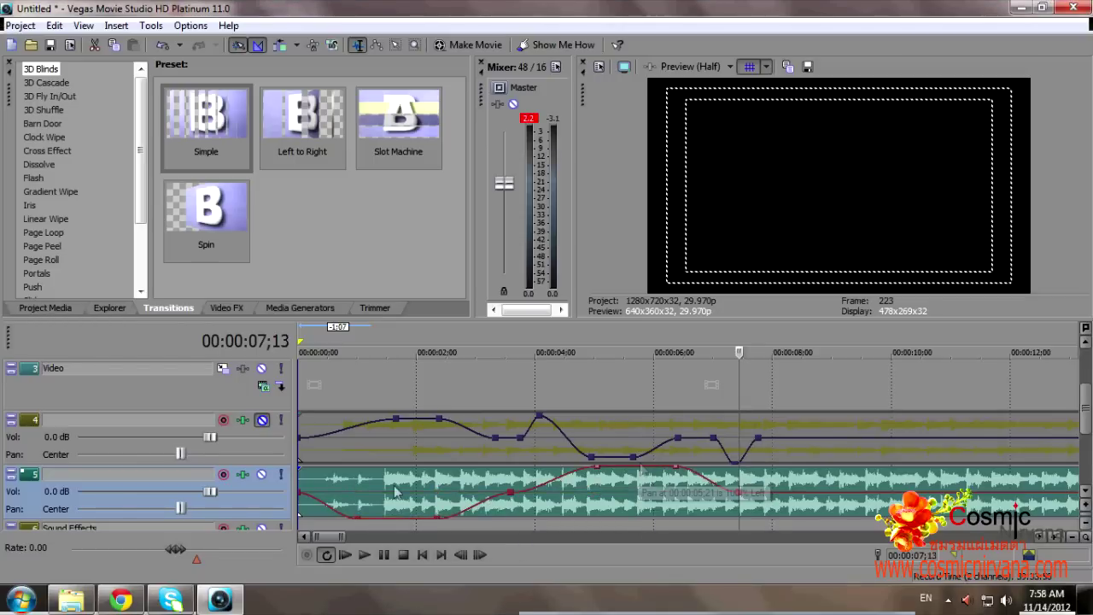
- Play back track 5 twice from near its start through the panned section, finally pausing at 00:00:09;03
left_click(331, 488)
left_click(365, 557)
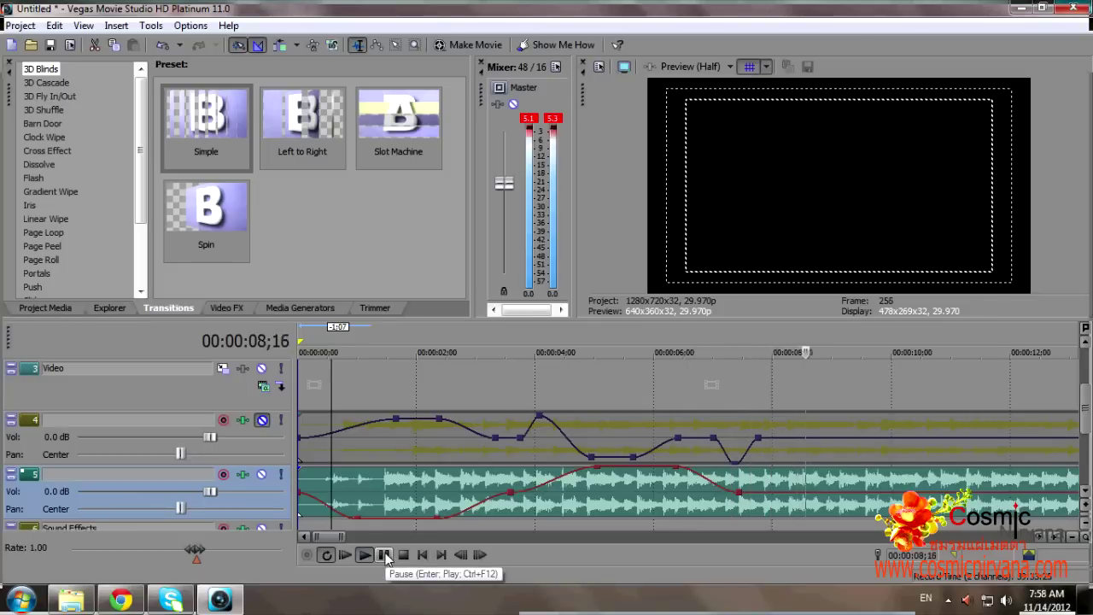
left_click(384, 555)
left_click(336, 509)
left_click(365, 555)
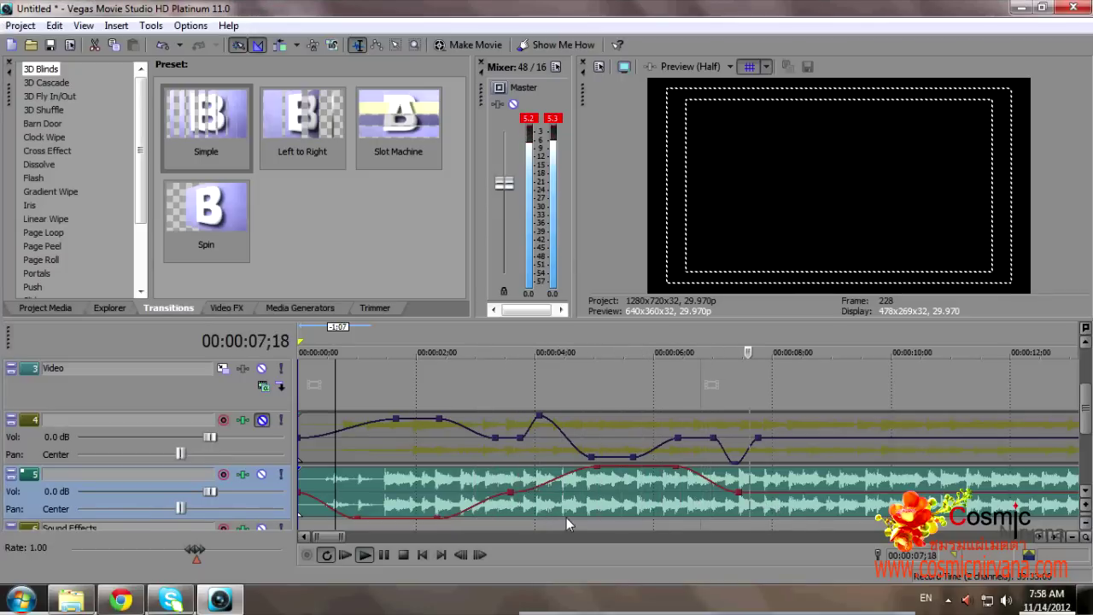
left_click(384, 555)
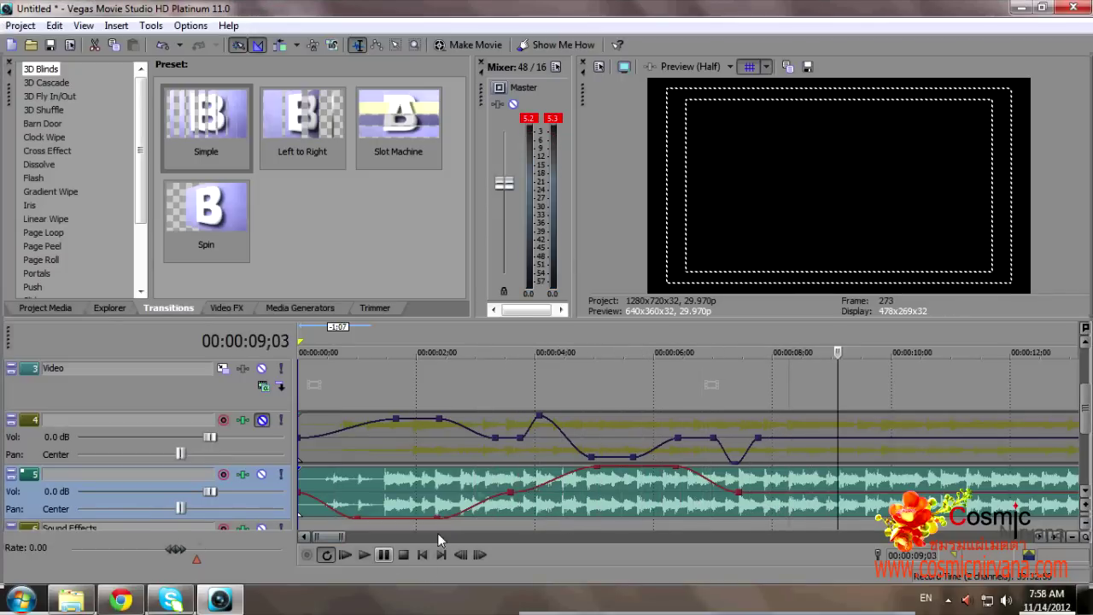